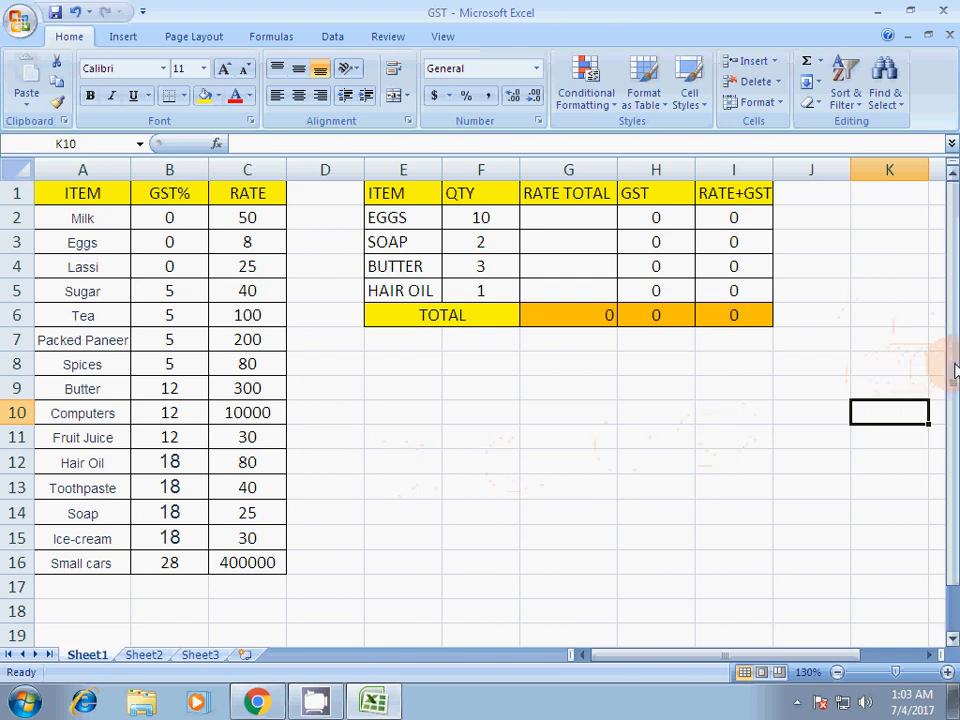
- Review the price list in A1:C16, including its item, GST% and rate columns
mouse_move(955, 370)
mouse_down()
mouse_move(955, 378)
mouse_move(955, 370)
mouse_up()
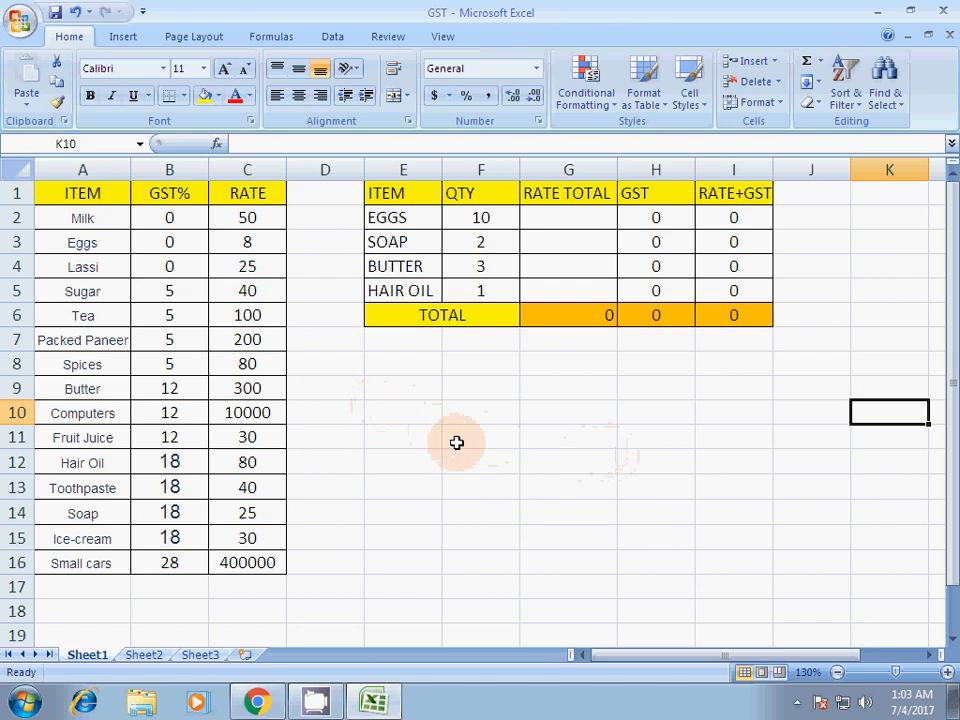
drag(64, 201, 240, 563)
click(85, 196)
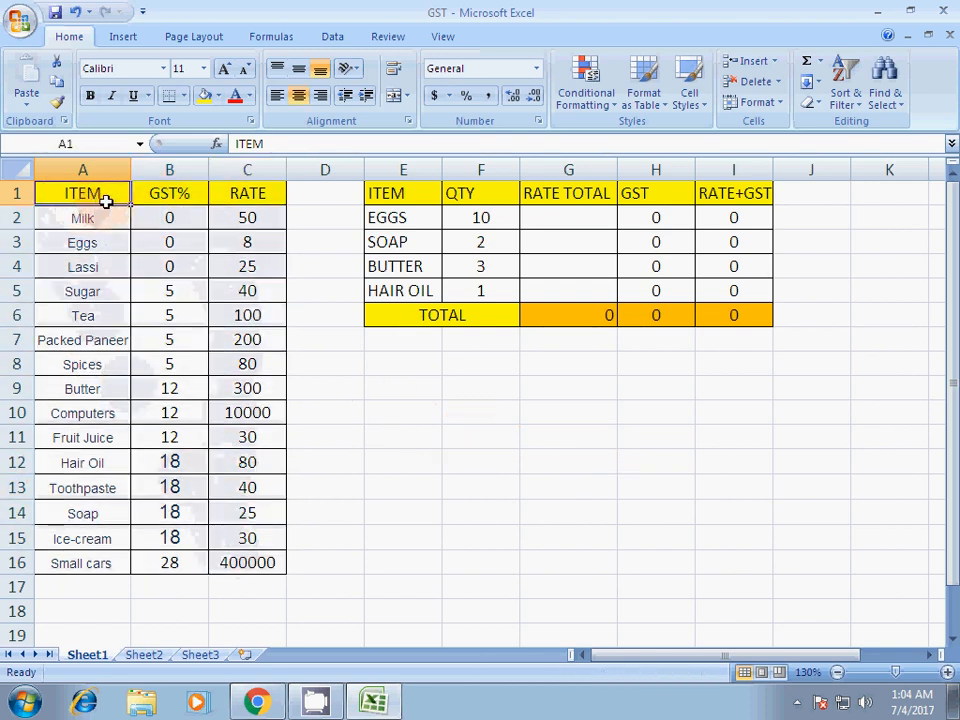
click(177, 196)
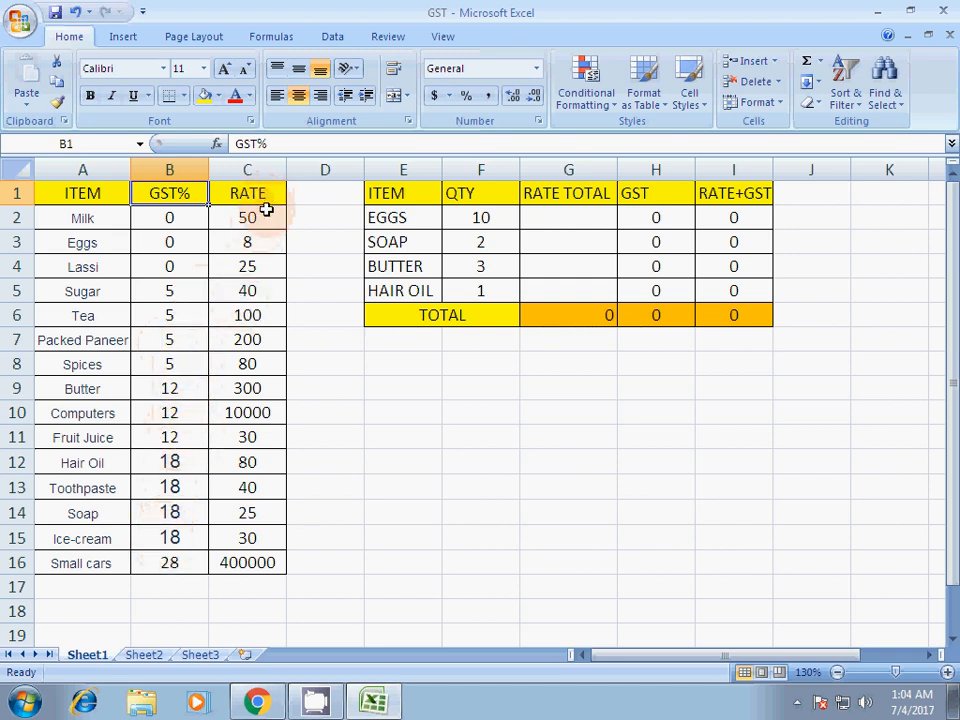
drag(253, 212, 257, 564)
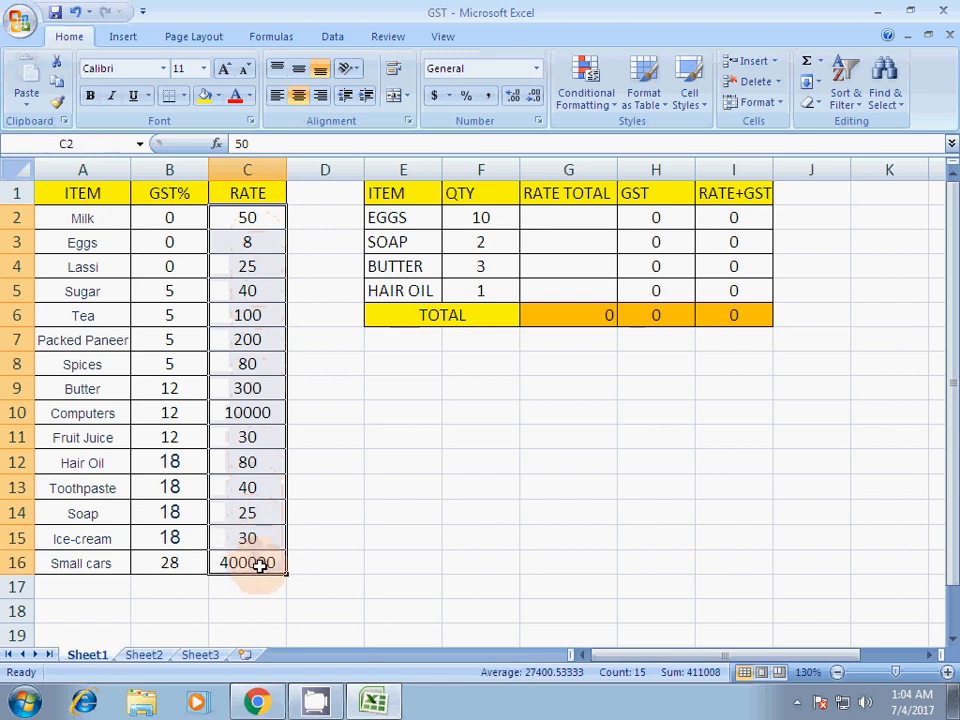
click(253, 220)
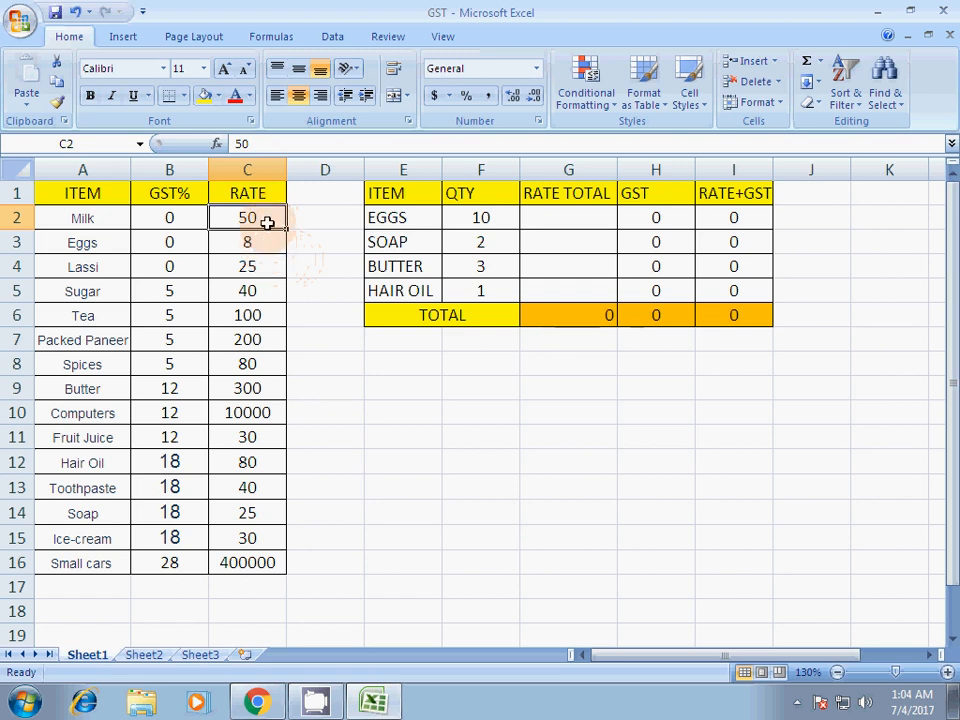
drag(266, 219, 261, 528)
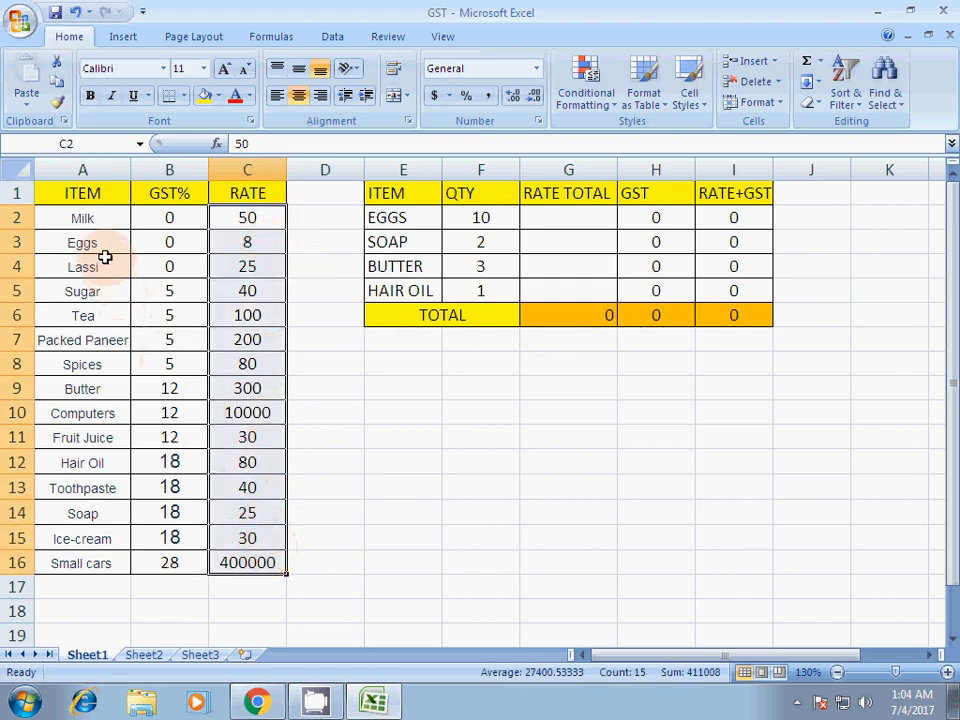
- Change the price list's first column heading in A1 to ITEMS
click(92, 218)
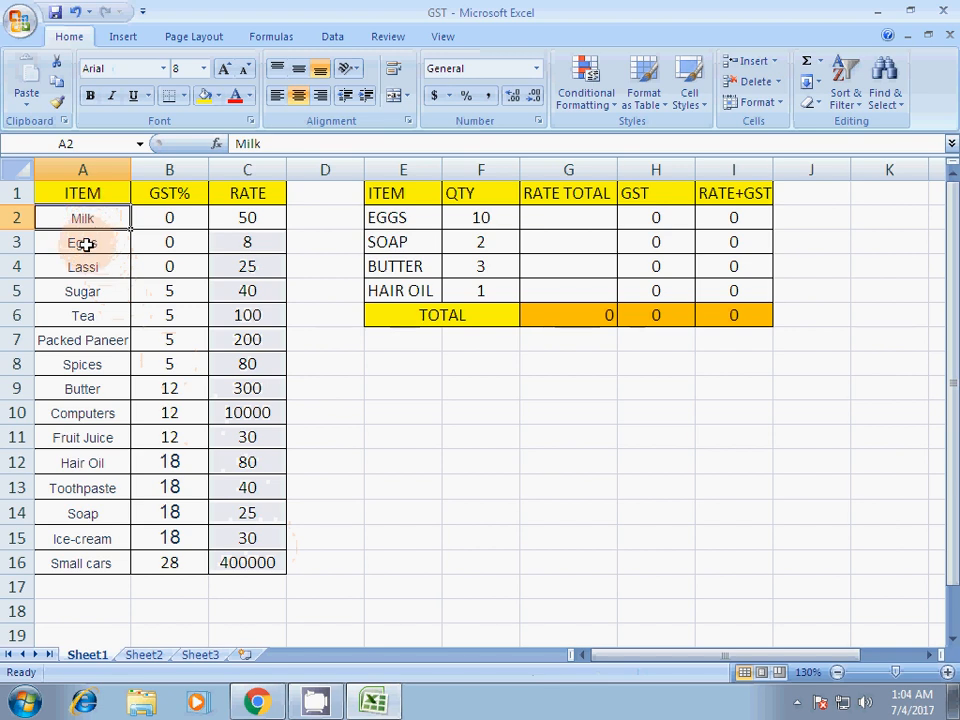
double_click(111, 189)
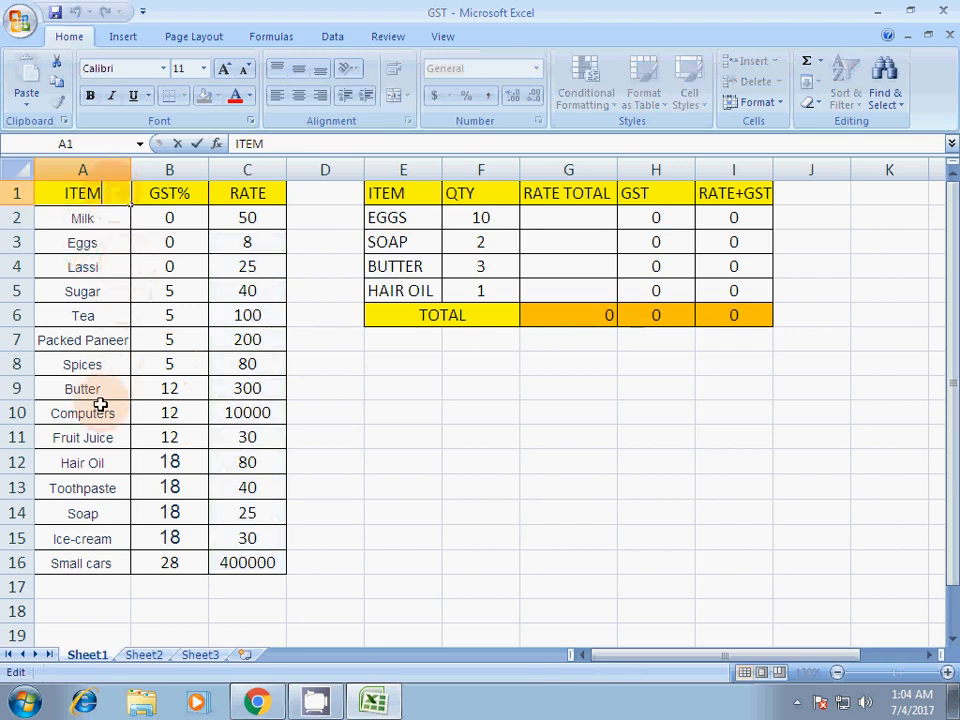
click(103, 222)
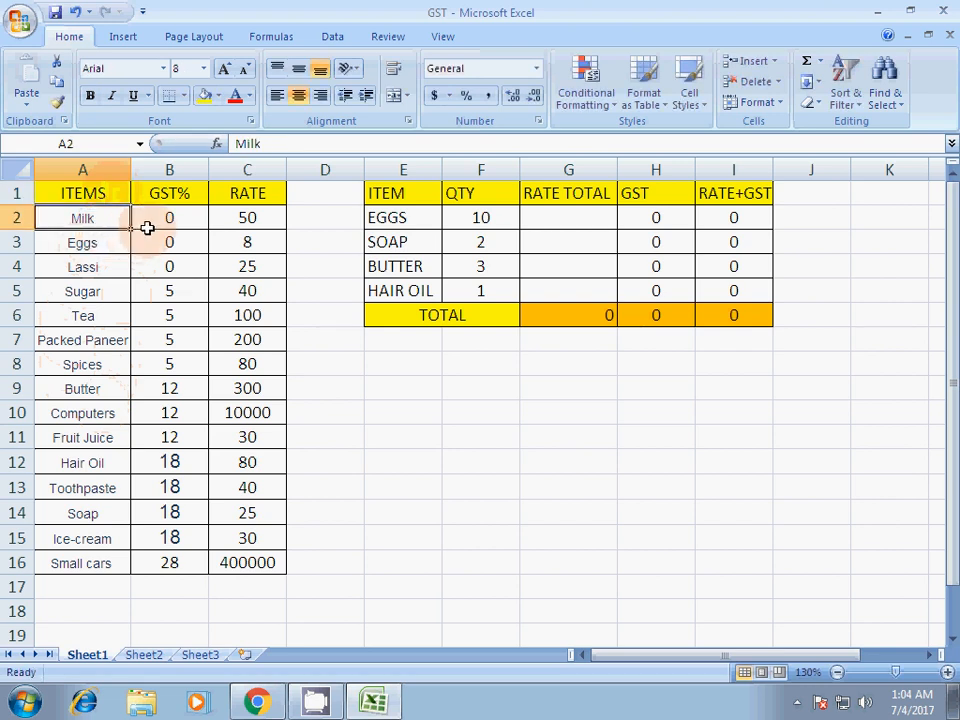
- Examine the GST percentages assigned to the items in the price list, from Milk down to Ice-cream
click(160, 217)
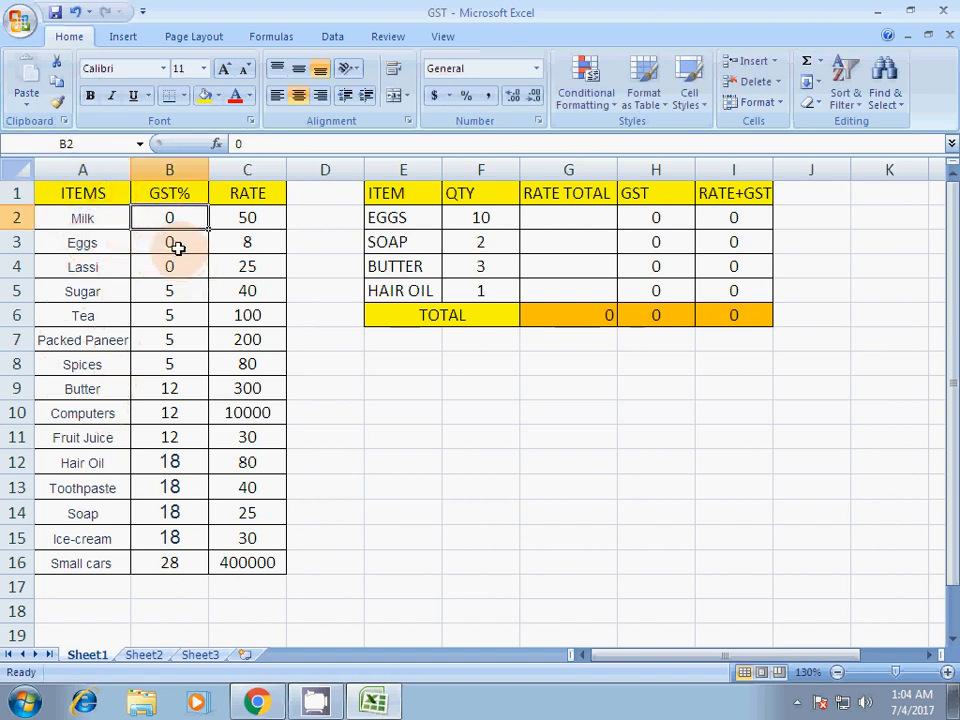
click(88, 250)
click(169, 240)
click(98, 268)
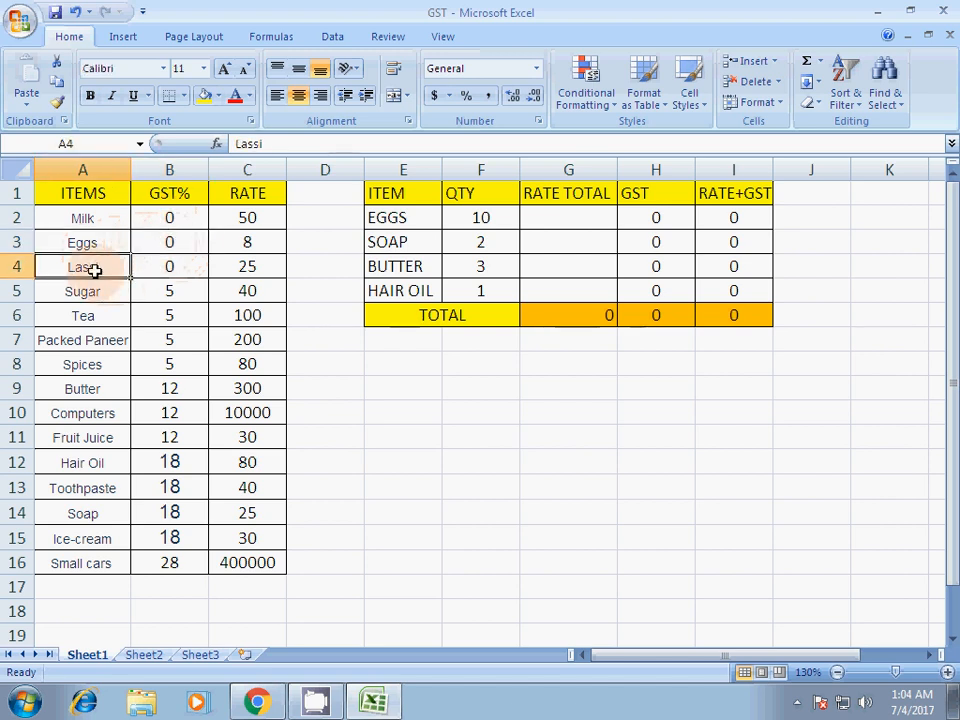
click(165, 269)
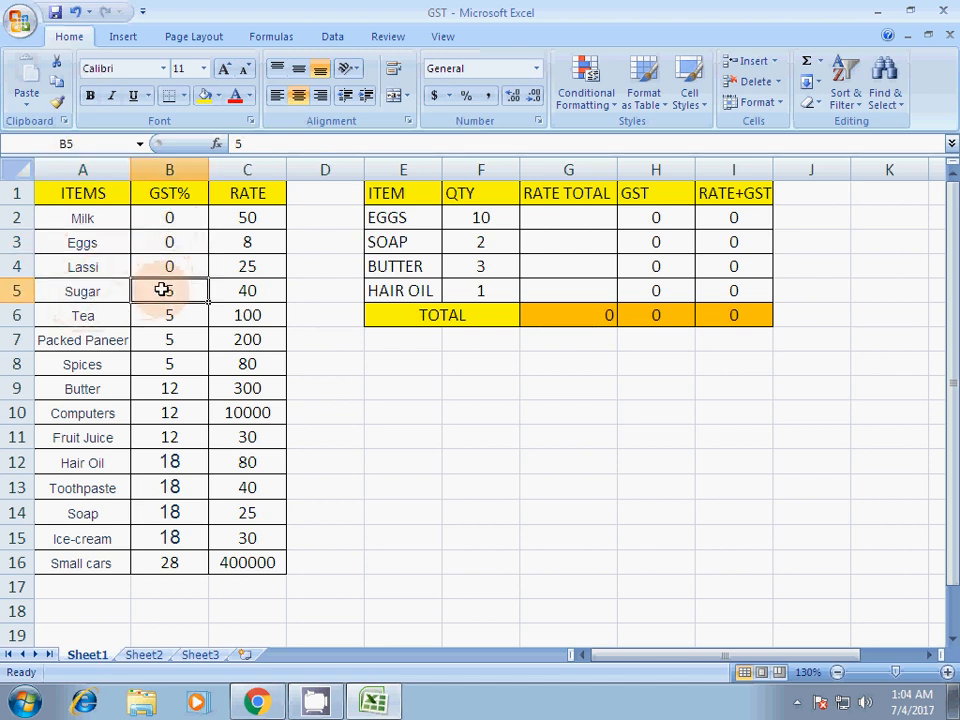
drag(161, 287, 191, 432)
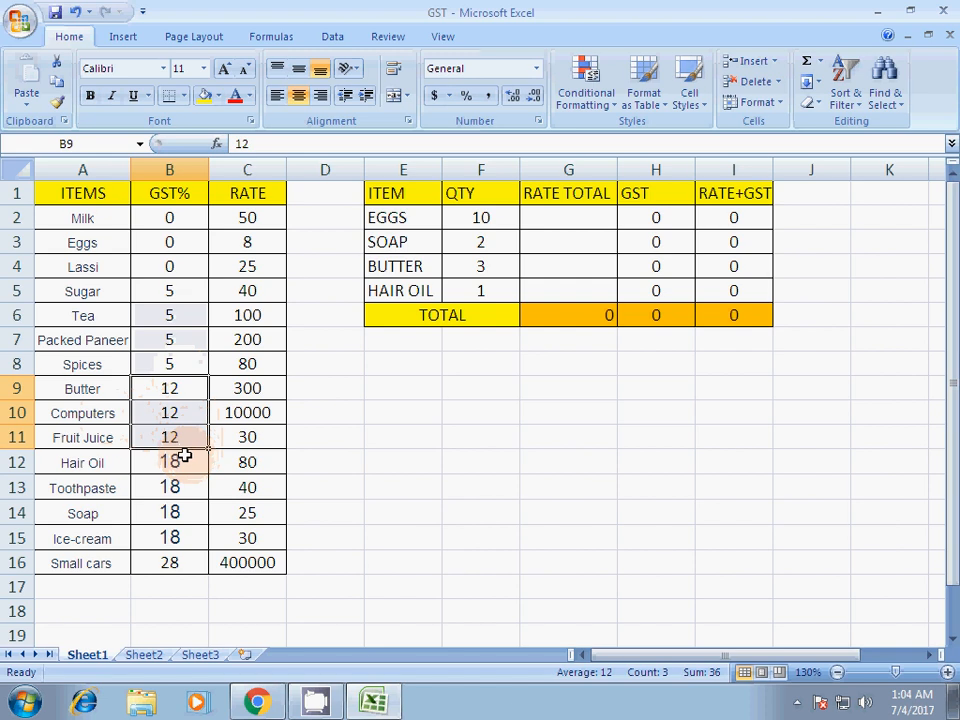
drag(186, 458, 189, 535)
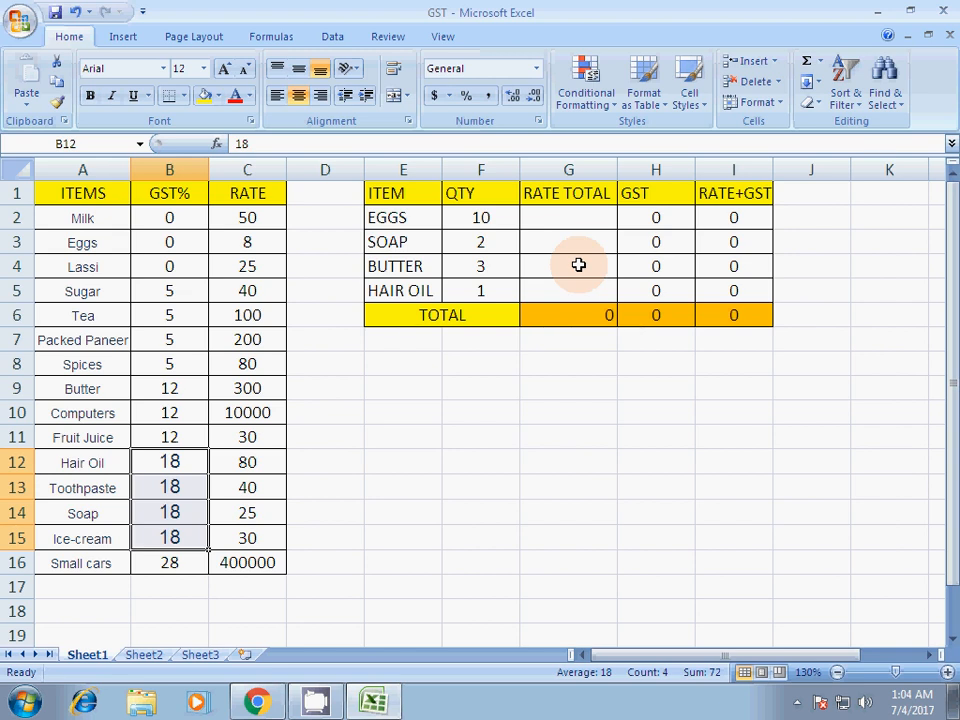
- Examine the billing table's ITEM, QTY, RATE TOTAL and GST headings and the RATE+GST formula for the eggs
click(417, 199)
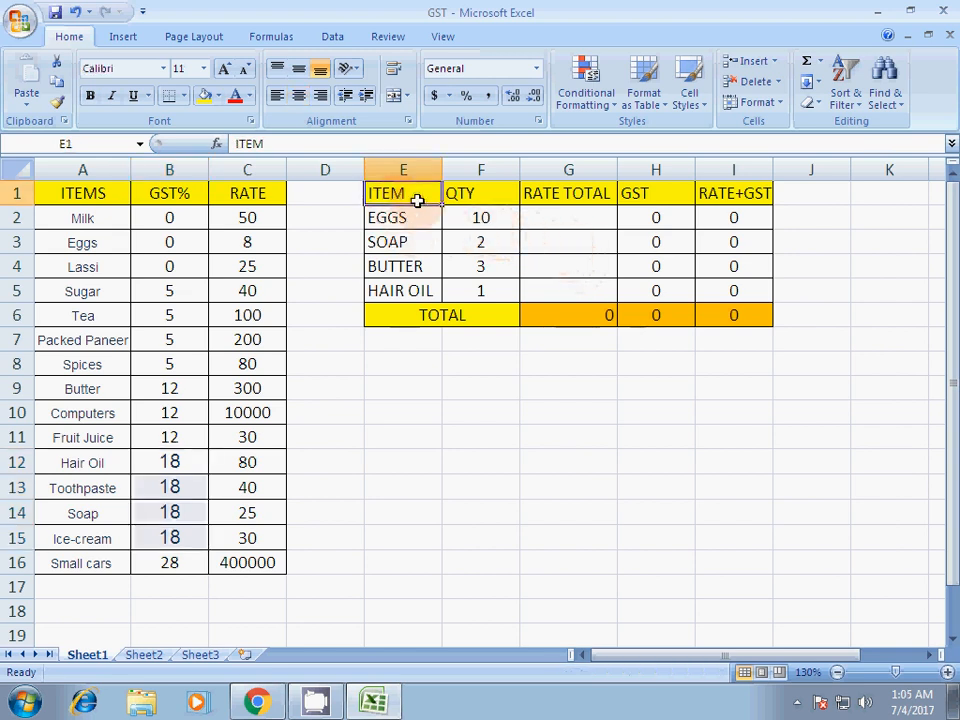
click(510, 193)
click(540, 193)
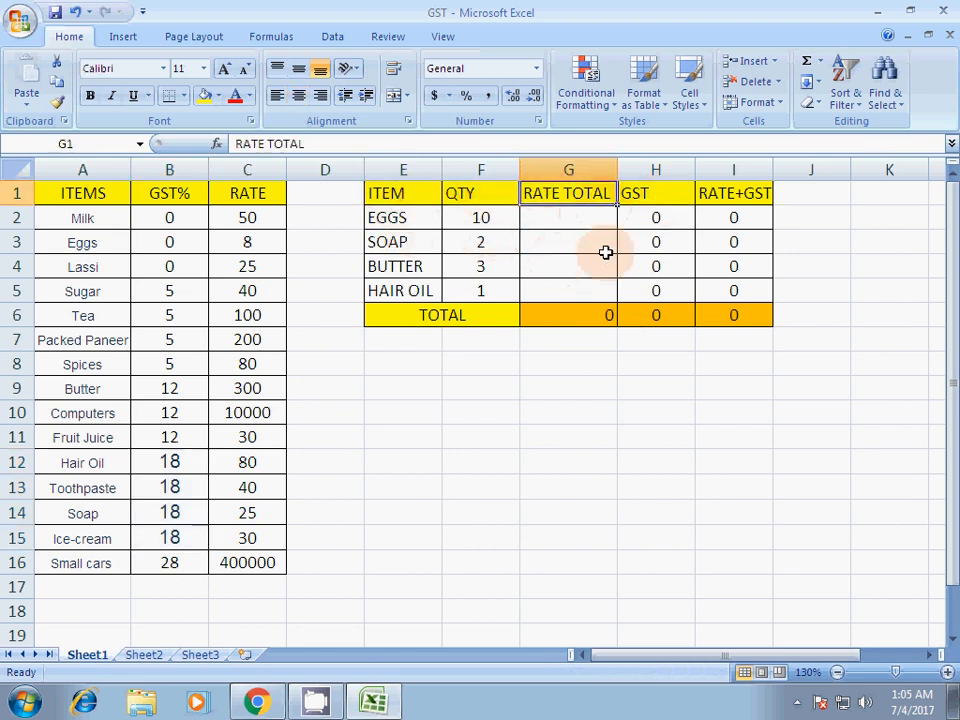
click(646, 195)
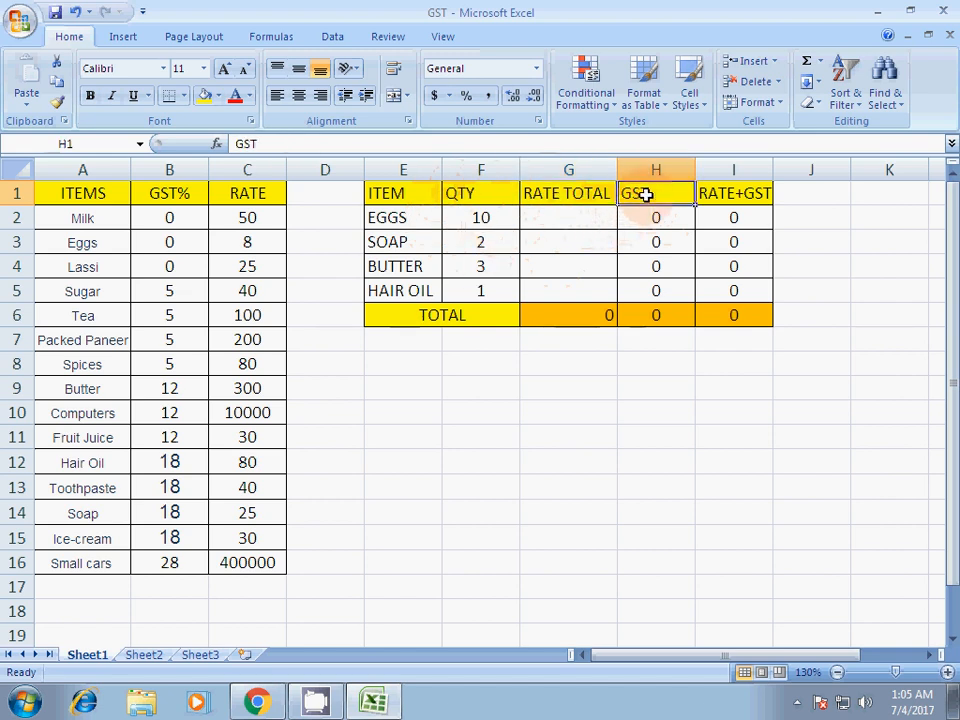
click(736, 220)
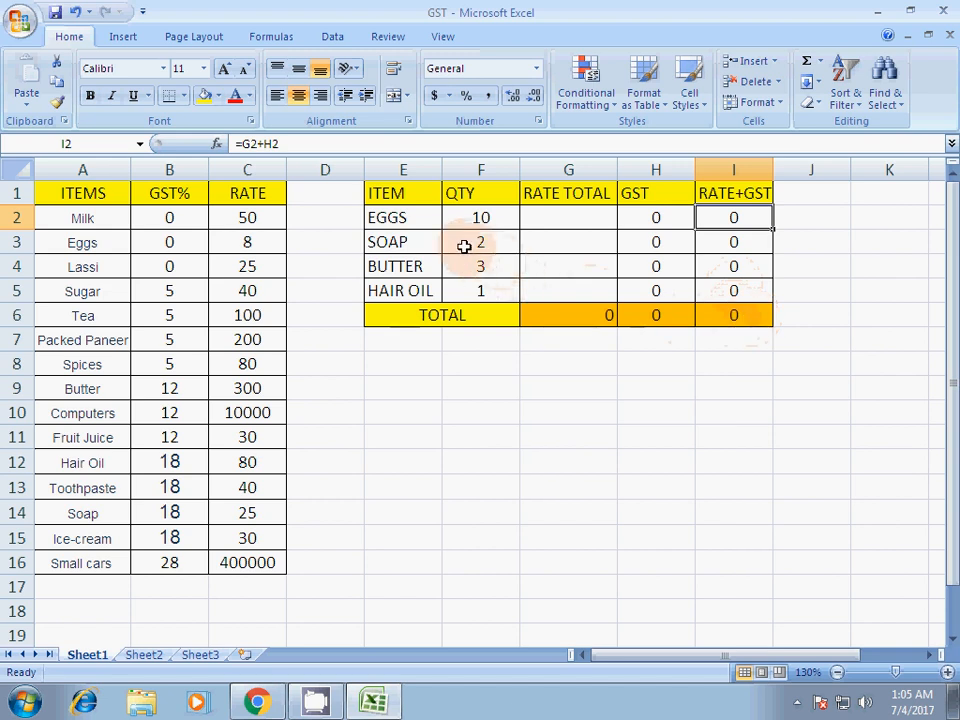
- Check the purchased quantity of each item in the billing table: eggs, soap, butter and hair oil
click(411, 218)
click(500, 218)
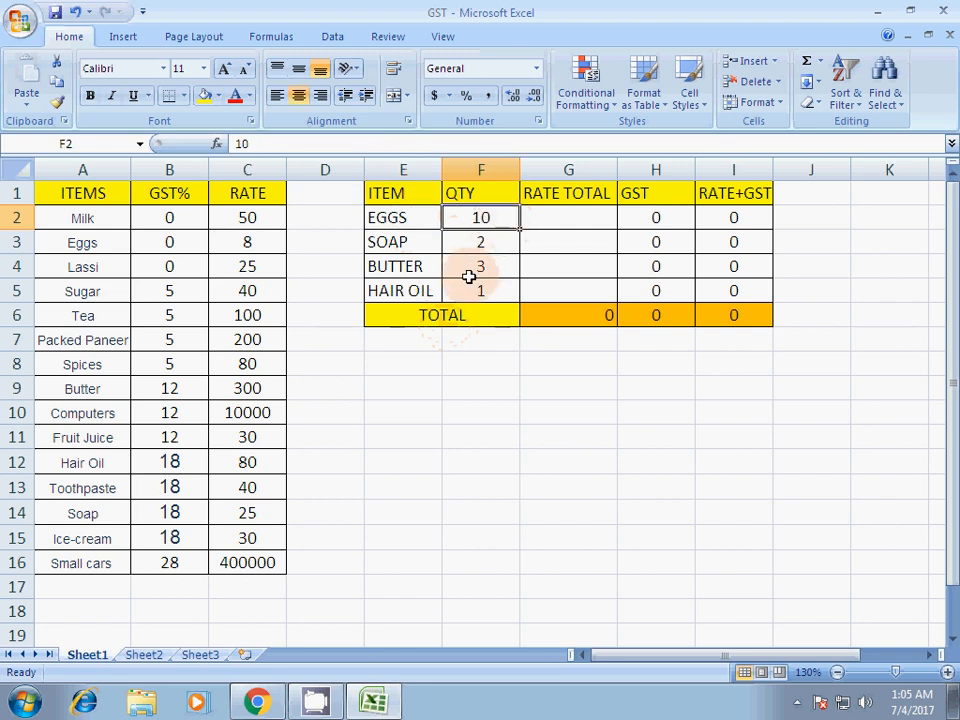
click(400, 247)
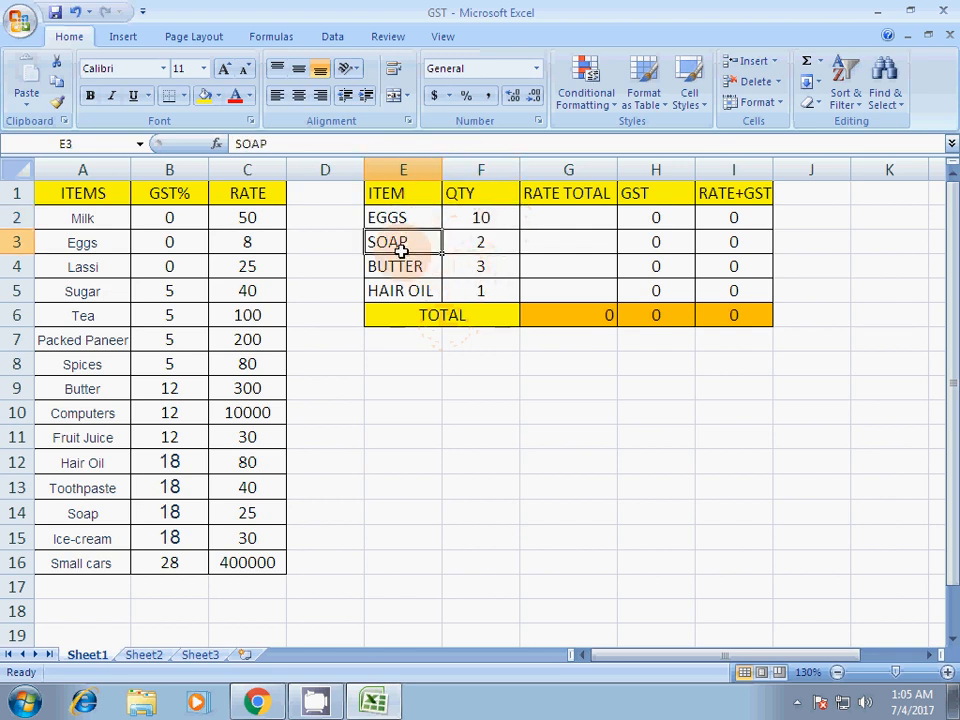
click(481, 245)
click(415, 266)
click(481, 275)
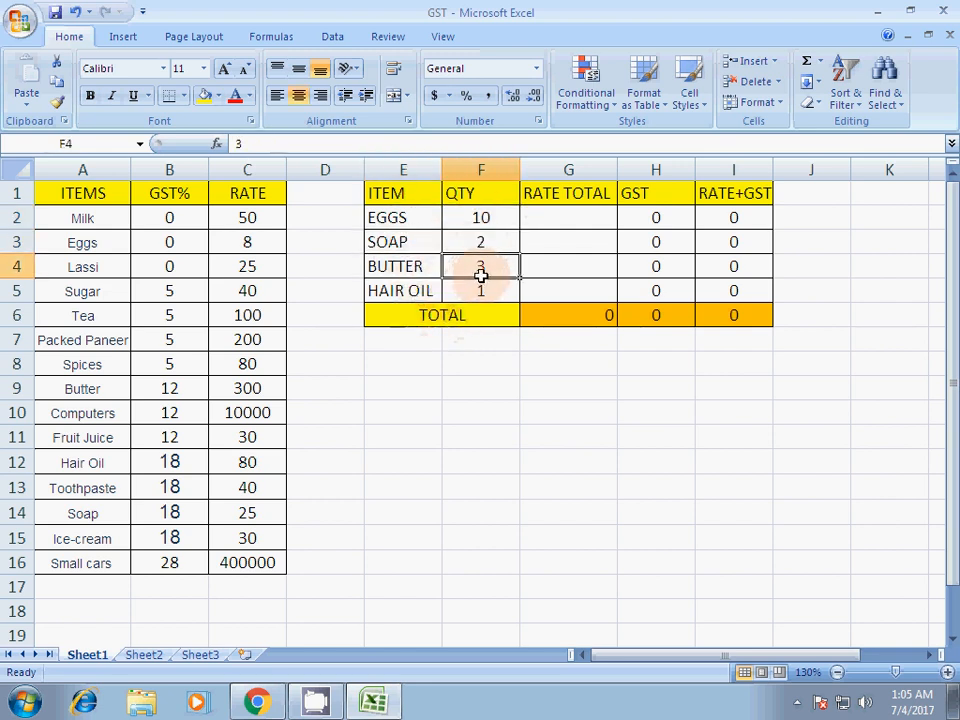
click(420, 295)
click(471, 288)
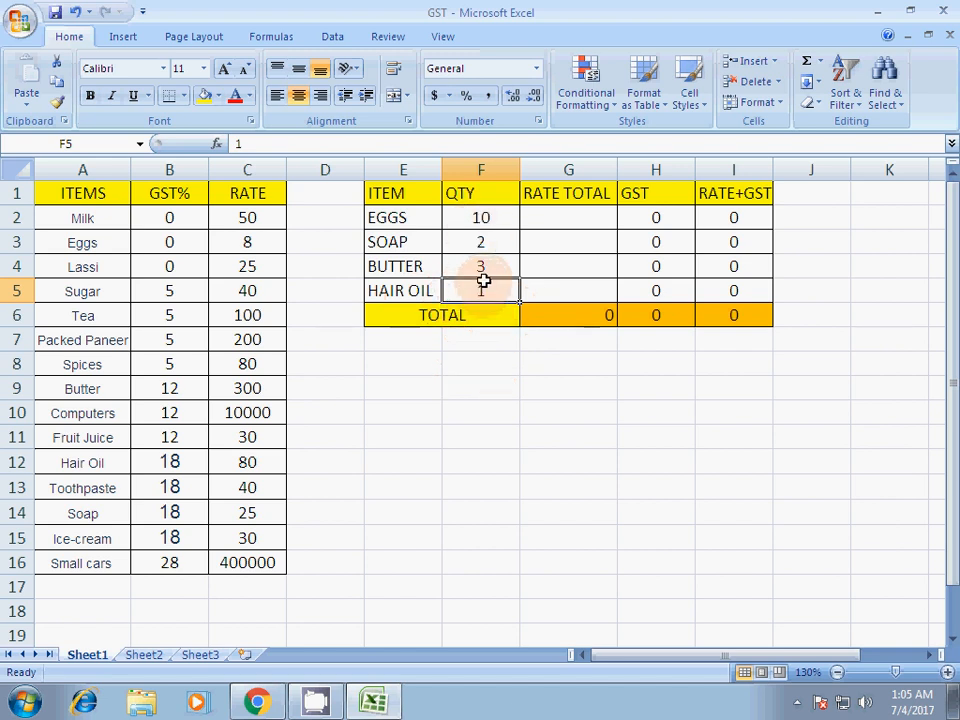
- Calculate the eggs' rate total in G2 with the formula =F2*VLOOKUP(E2,A1:C16,3,0)
click(543, 216)
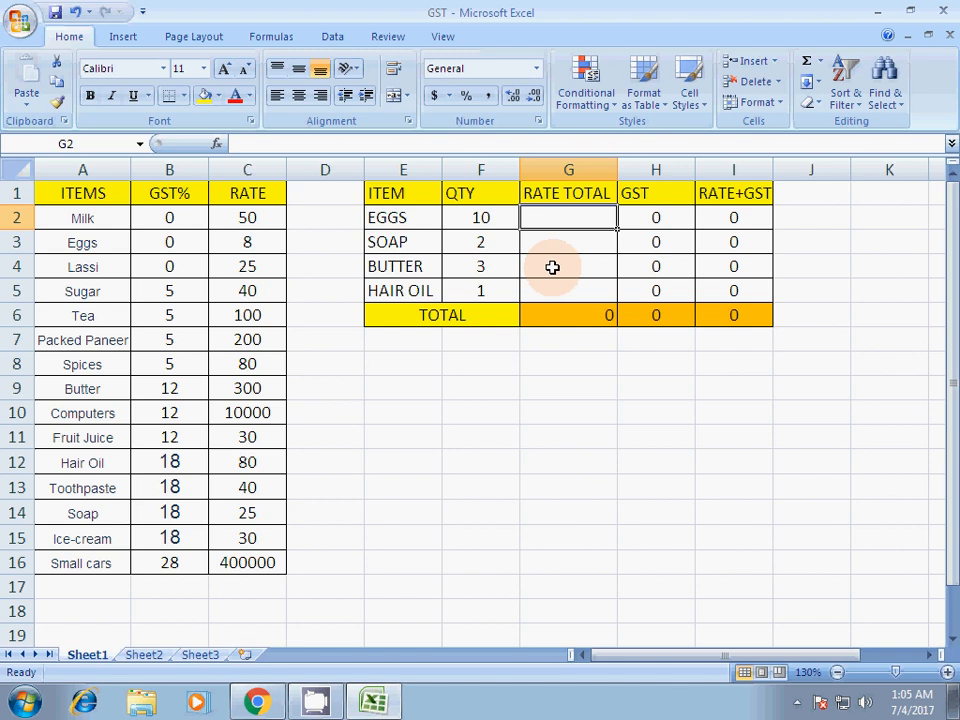
text(=)
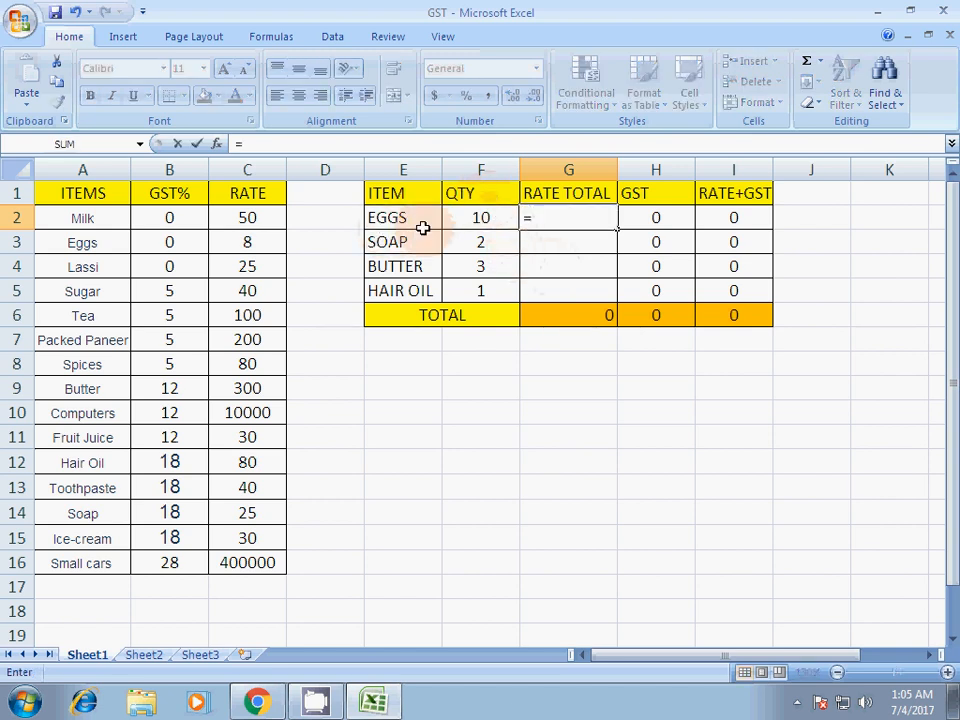
click(485, 217)
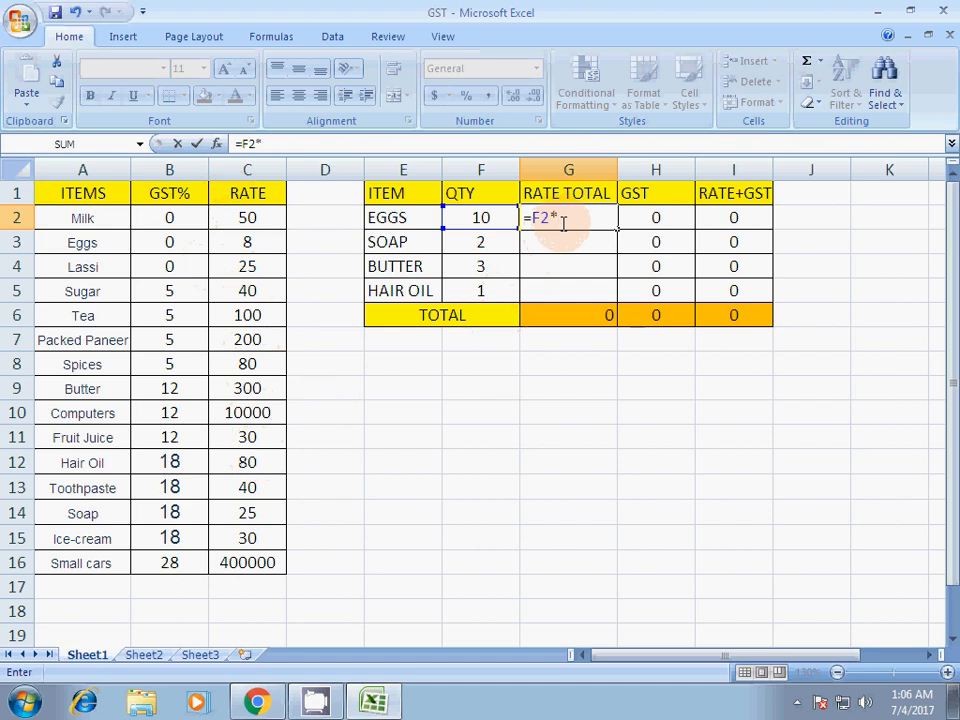
text(VLOOKUP)
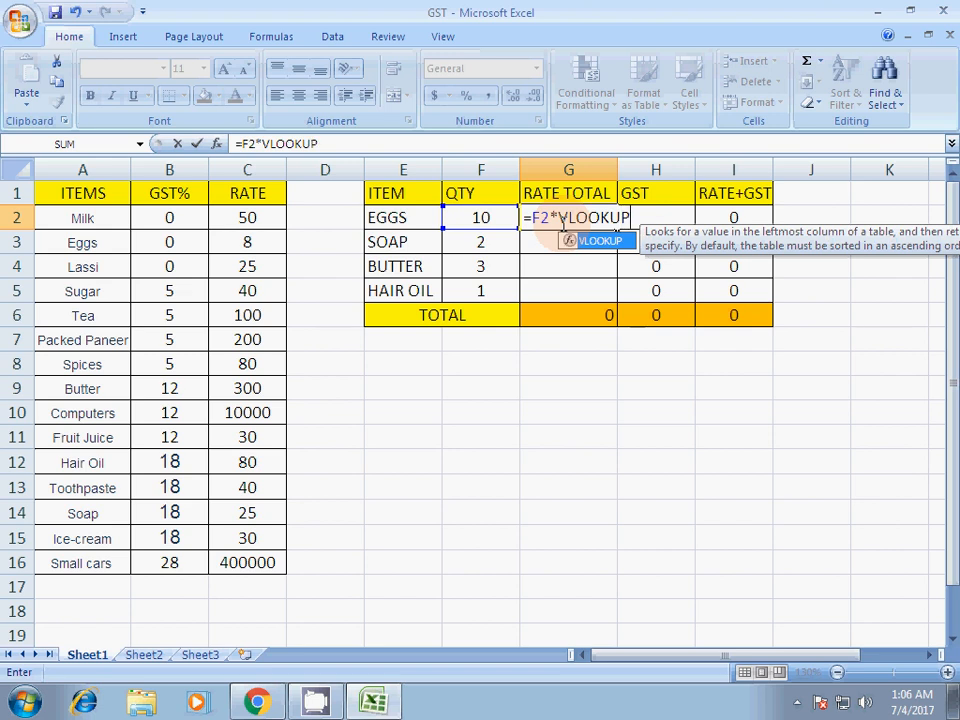
text(()
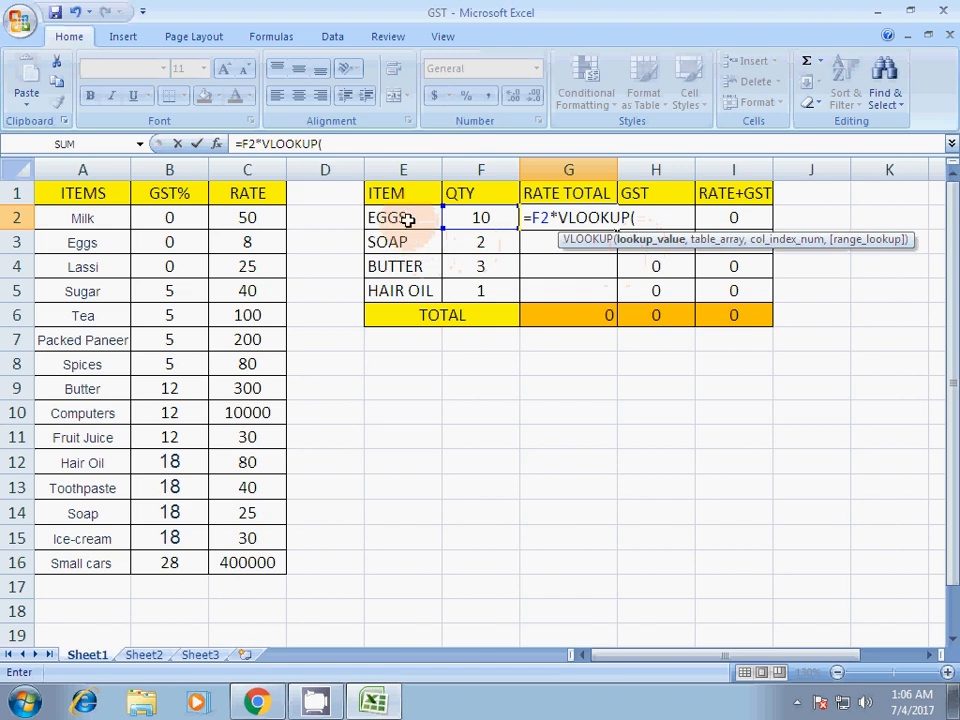
click(408, 222)
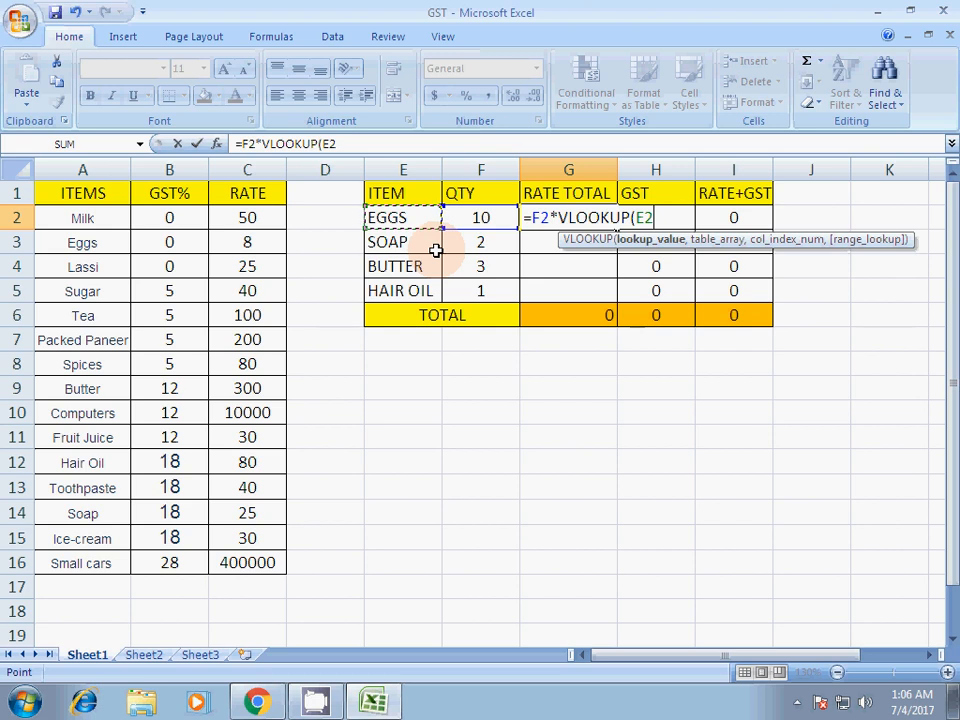
text(,)
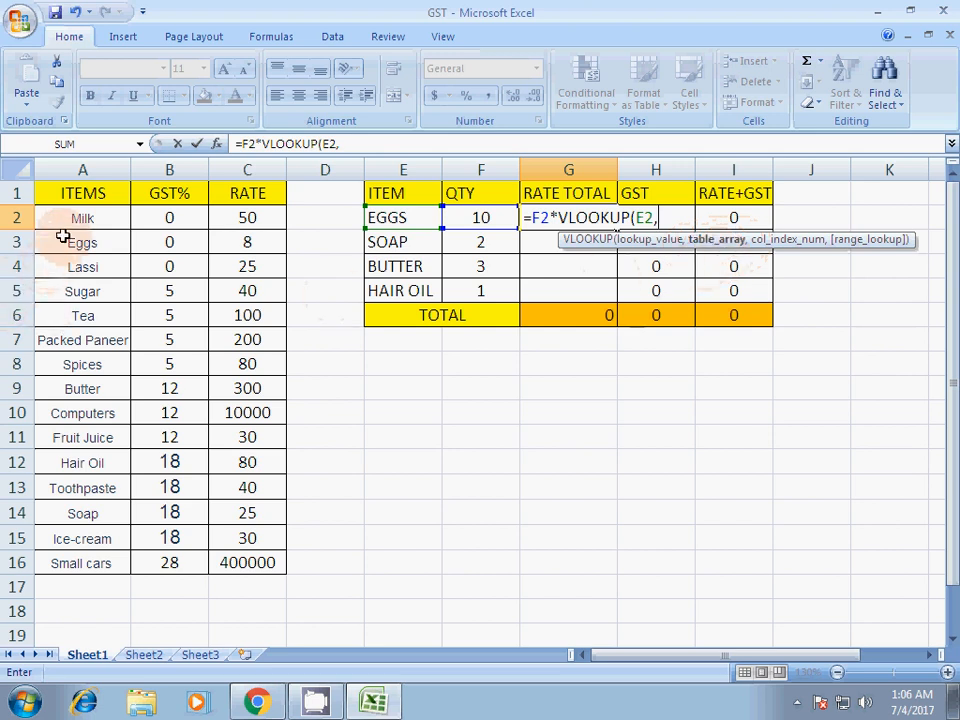
drag(68, 192, 232, 560)
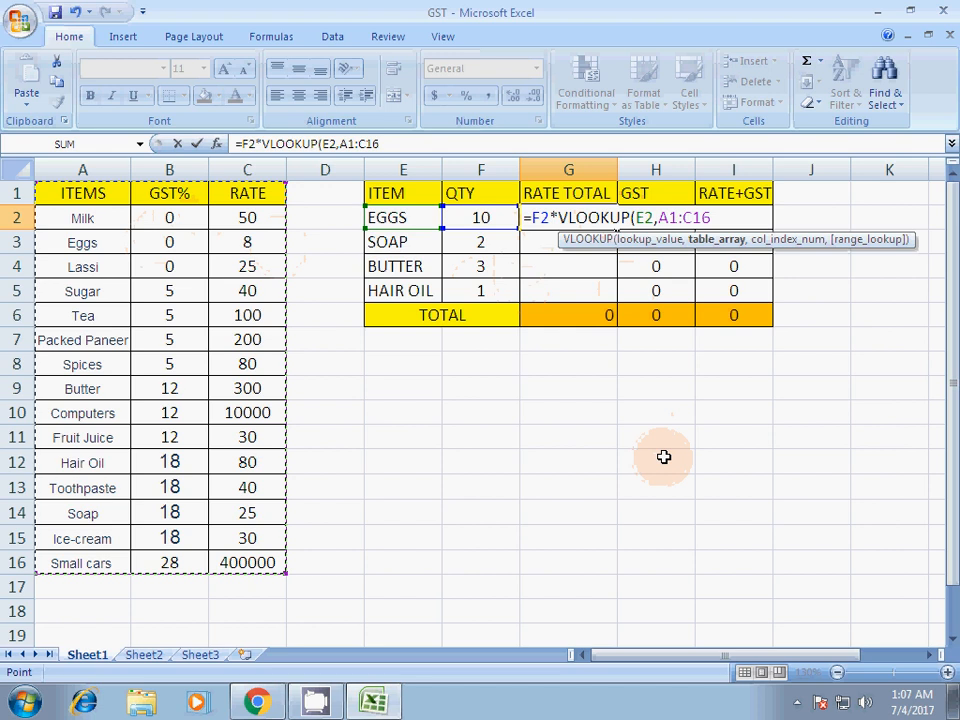
text(,3)
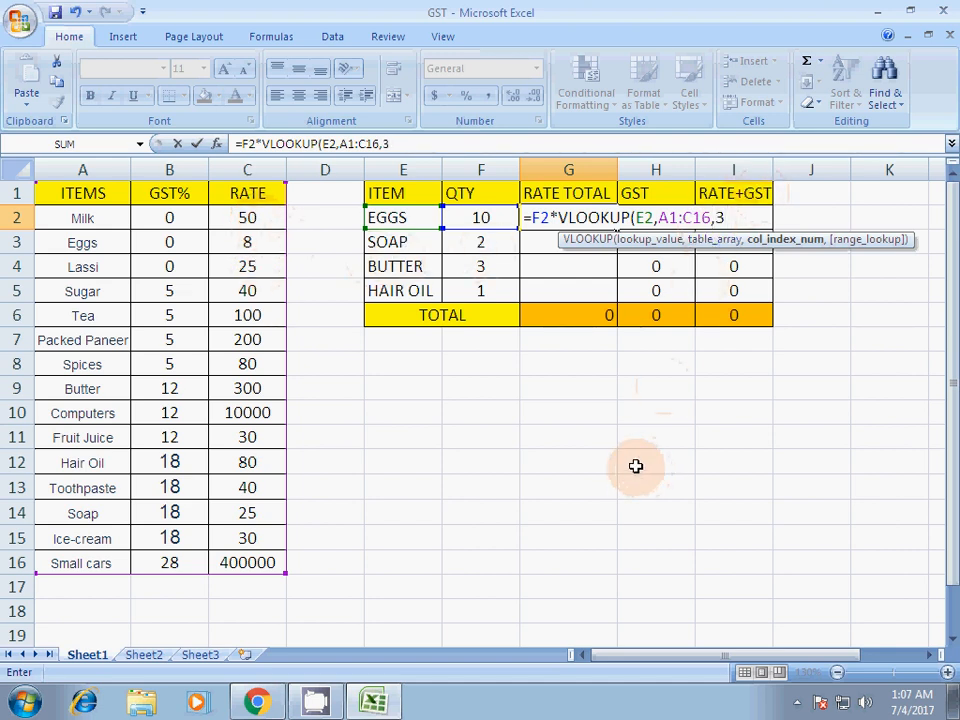
text(,0)
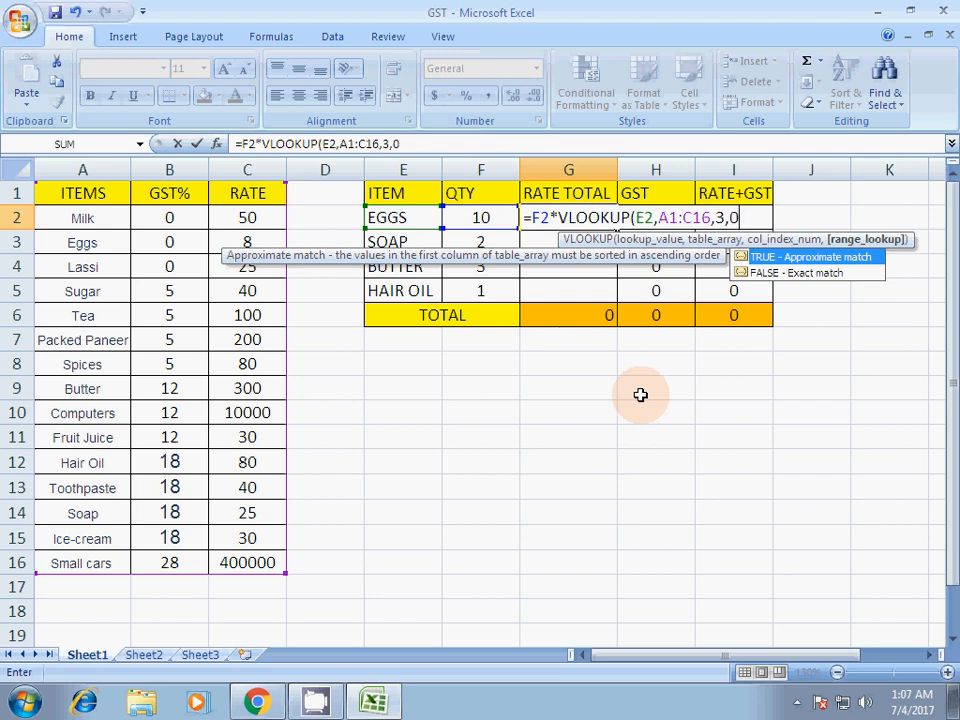
text())
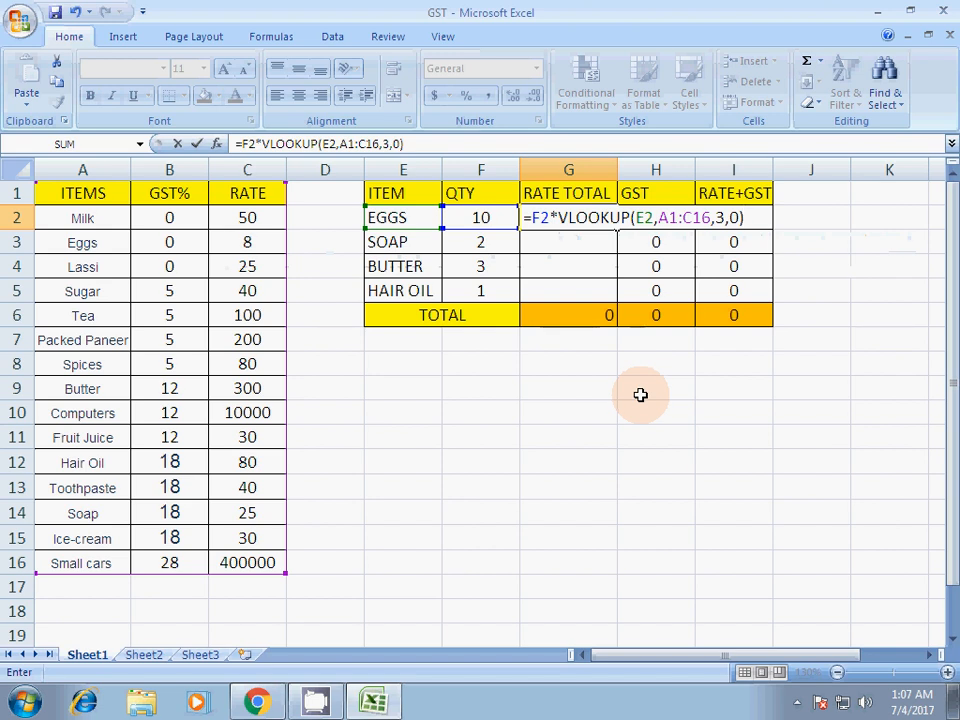
key(Return)
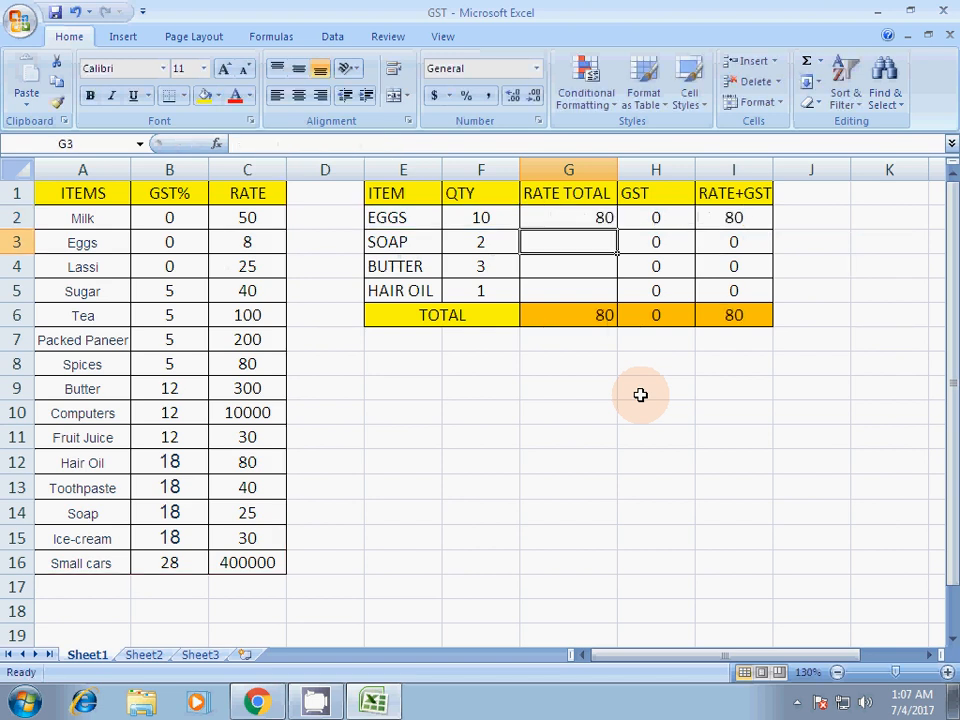
click(589, 217)
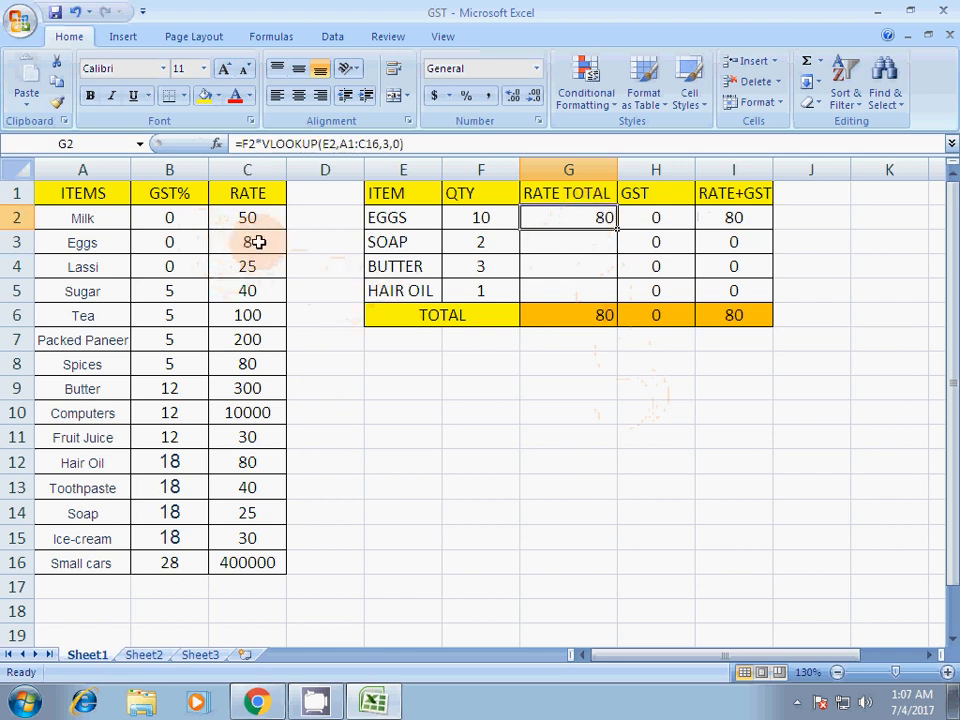
- Copy the eggs' rate total formula from G2 down to G5 for soap, butter and hair oil
click(484, 219)
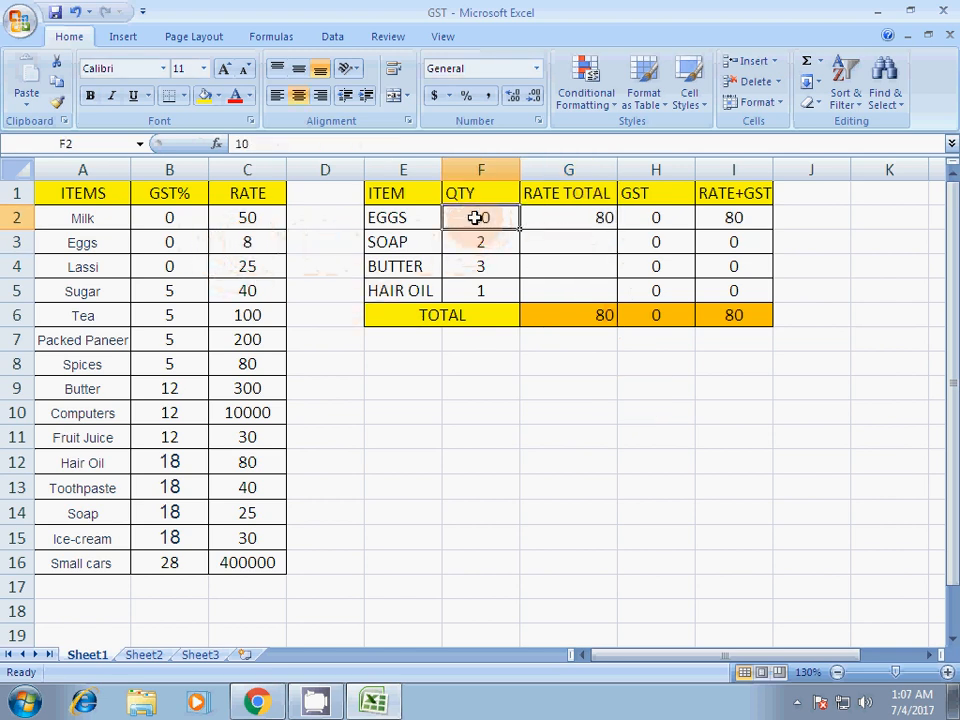
click(252, 242)
click(480, 220)
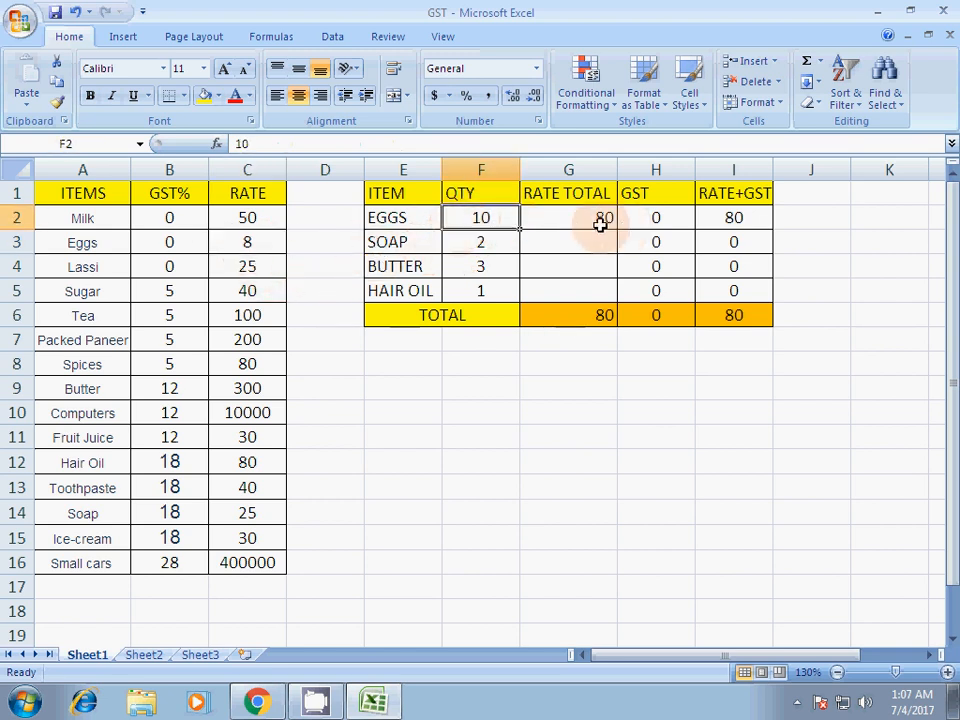
click(602, 223)
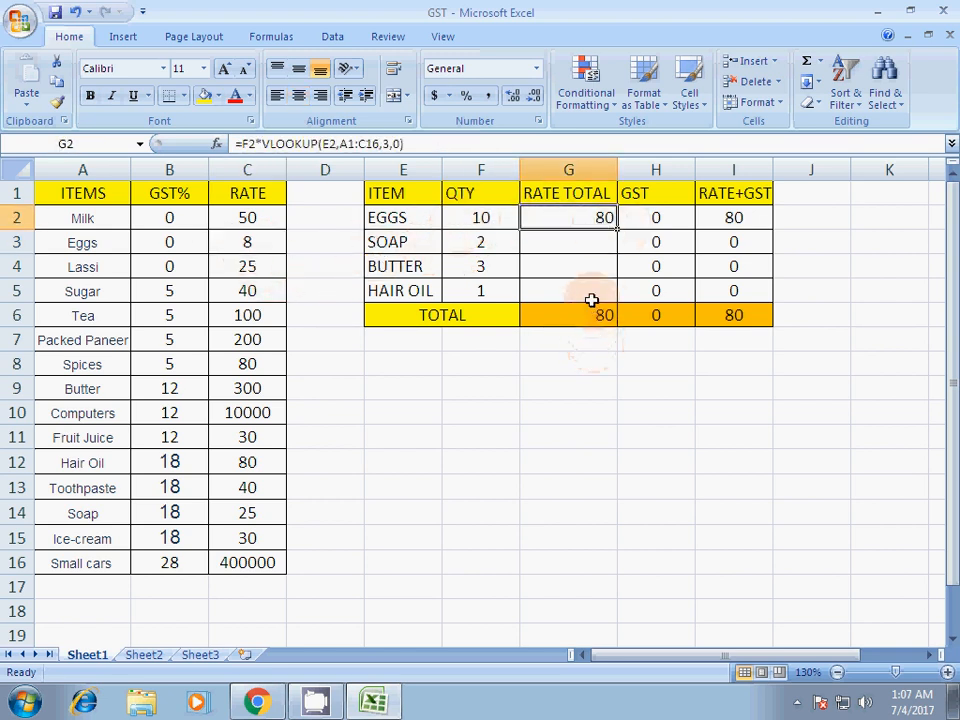
drag(620, 231, 618, 300)
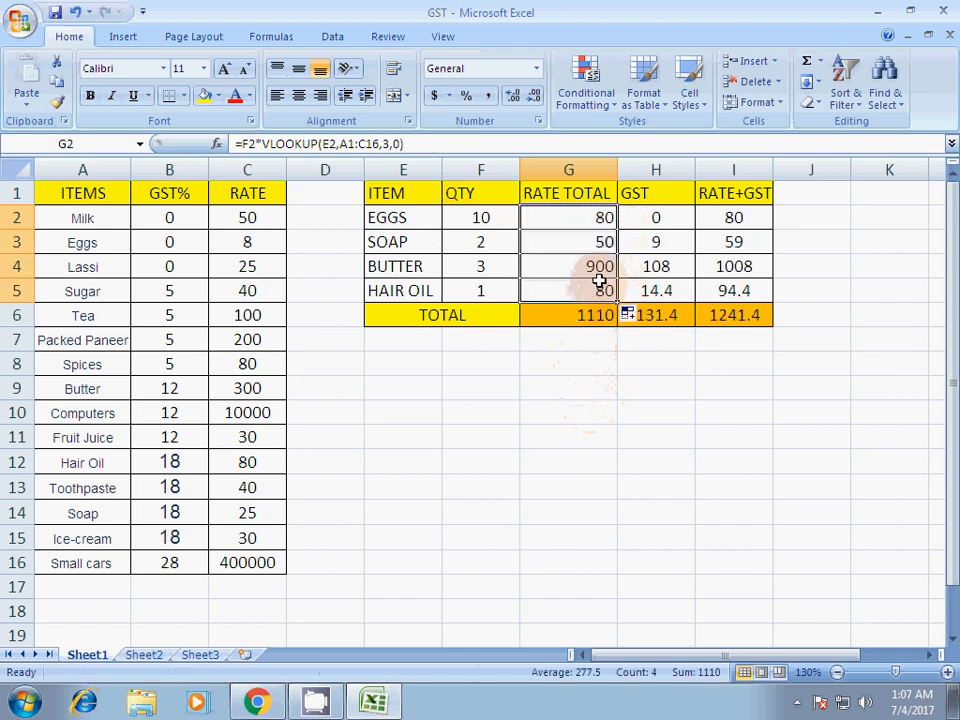
- Check the soap and butter rate totals against their quantities and their rates in the price list
click(377, 244)
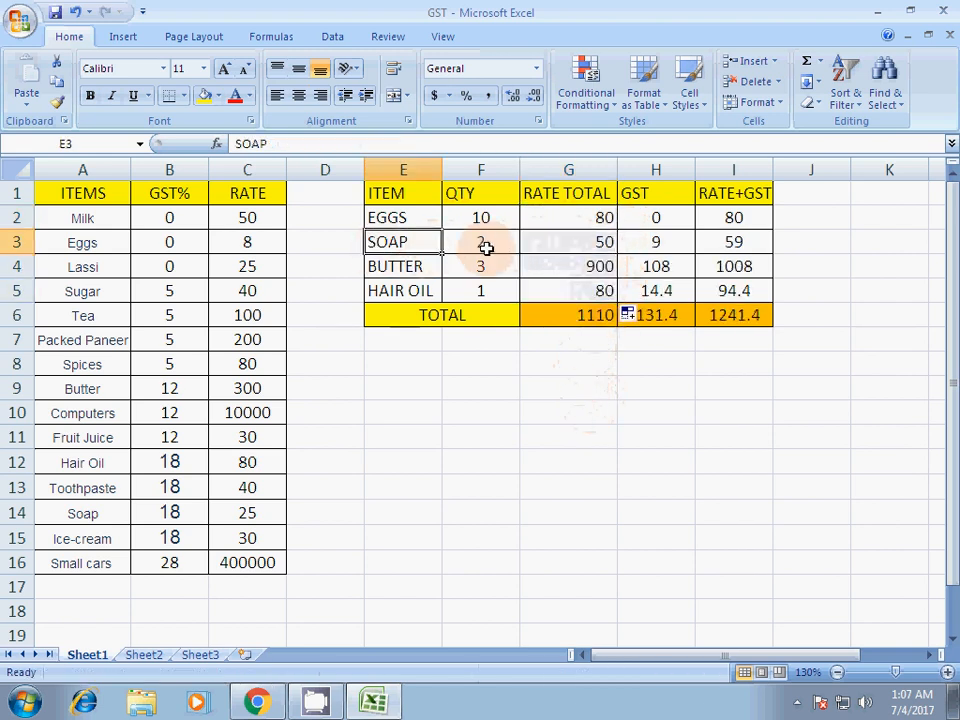
click(486, 247)
click(612, 243)
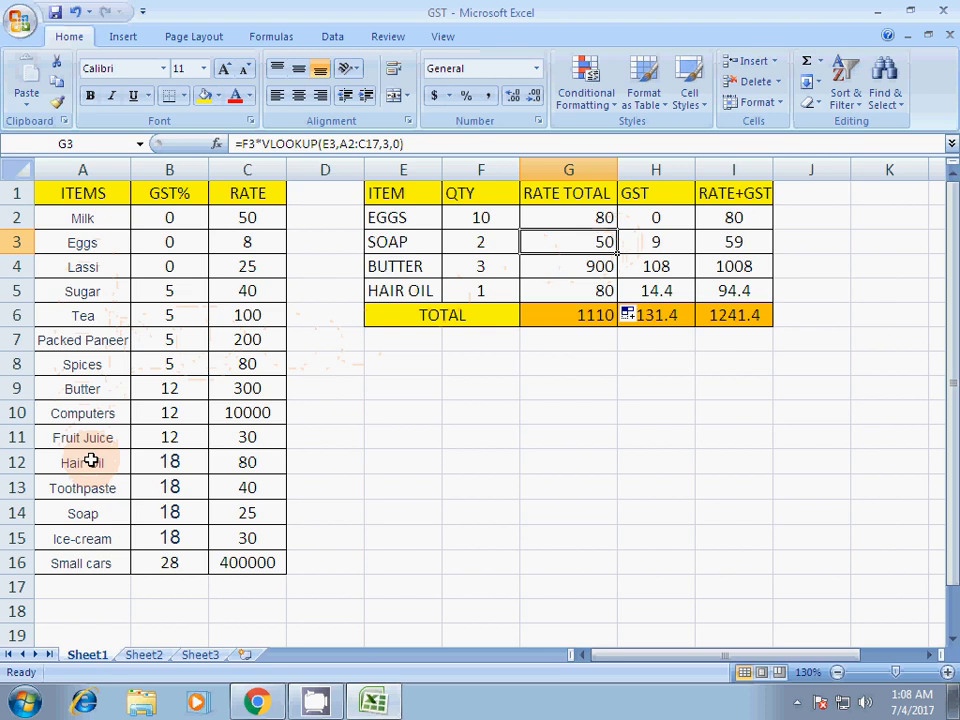
click(101, 517)
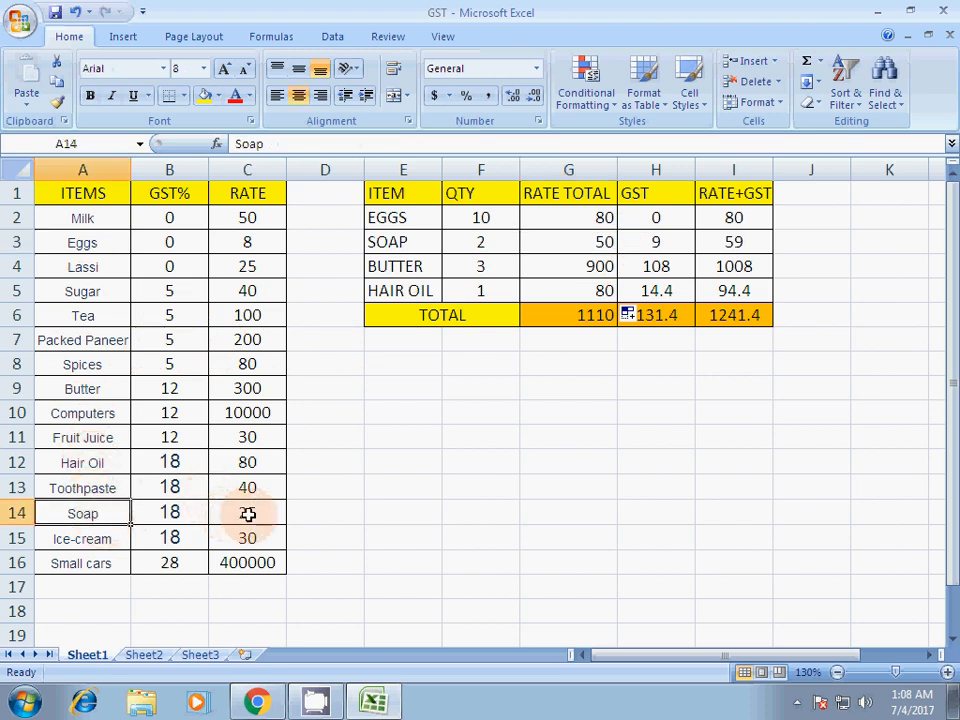
click(249, 514)
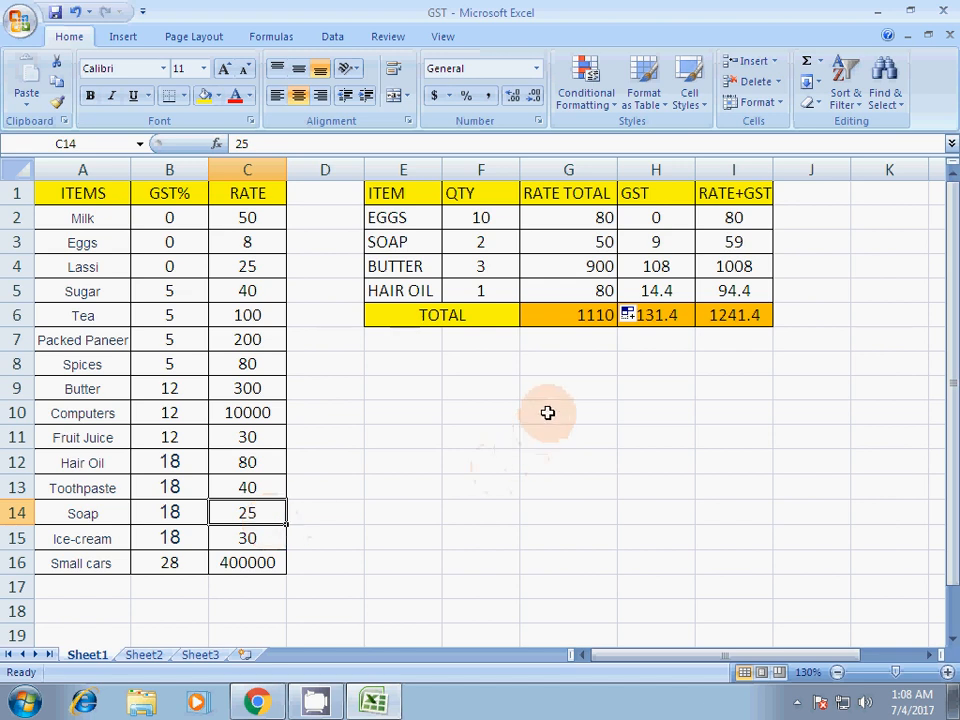
click(607, 244)
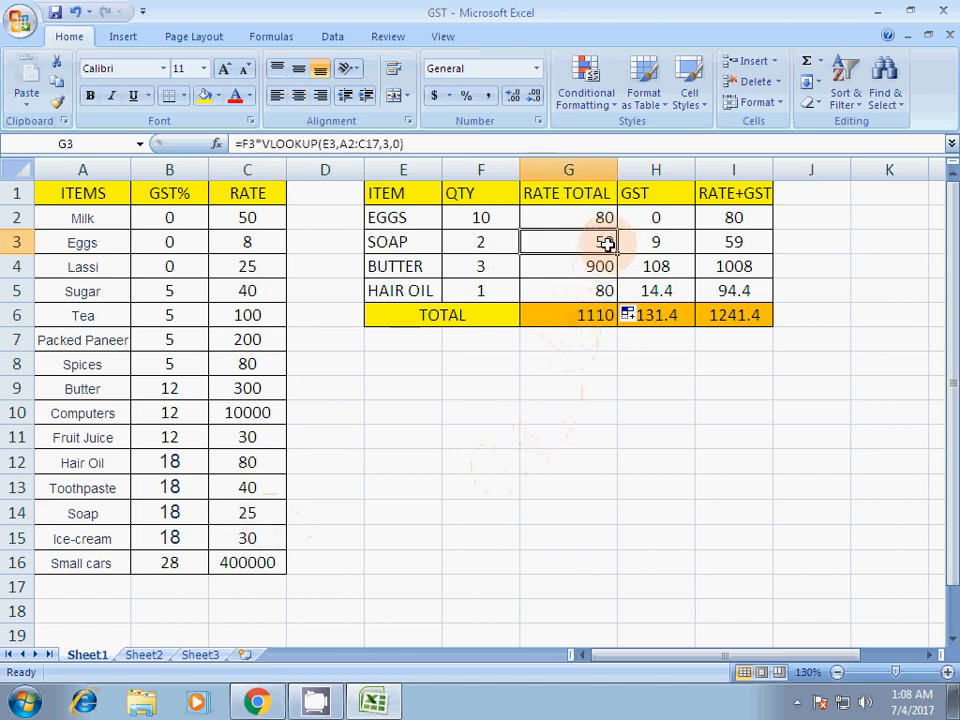
click(482, 266)
click(596, 268)
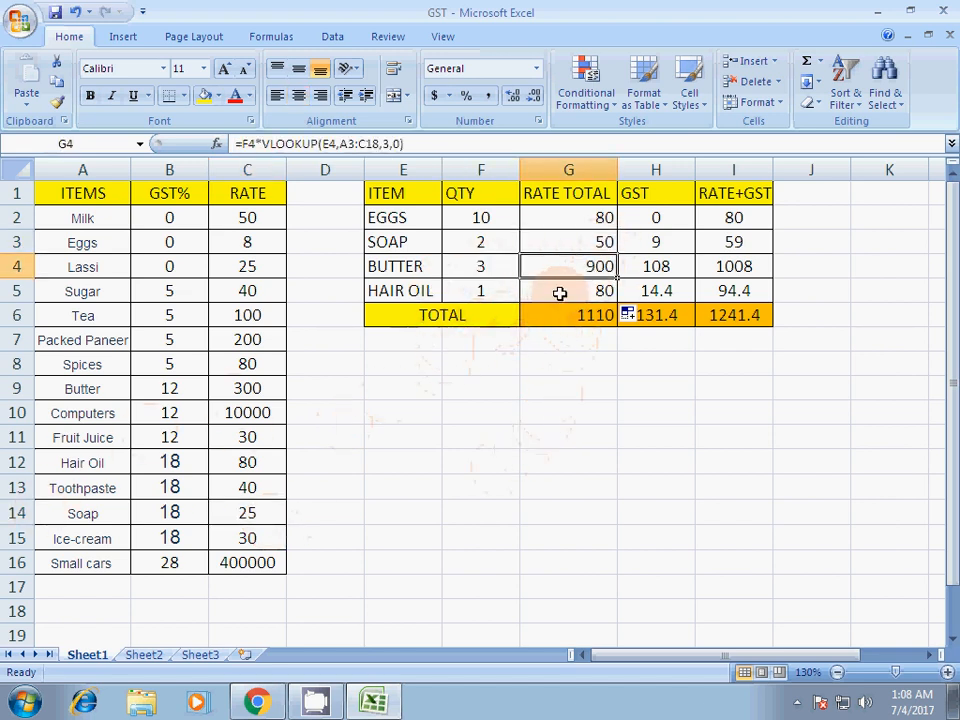
drag(257, 389, 43, 392)
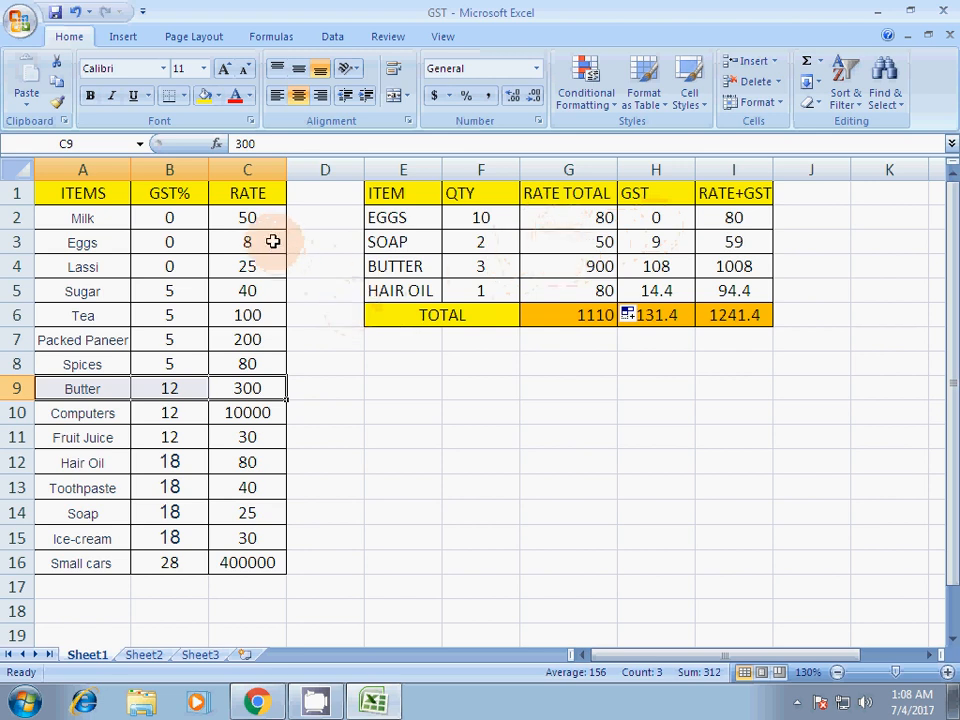
- Clear the existing GST formulas of all four items in H2:H5
drag(669, 214, 670, 288)
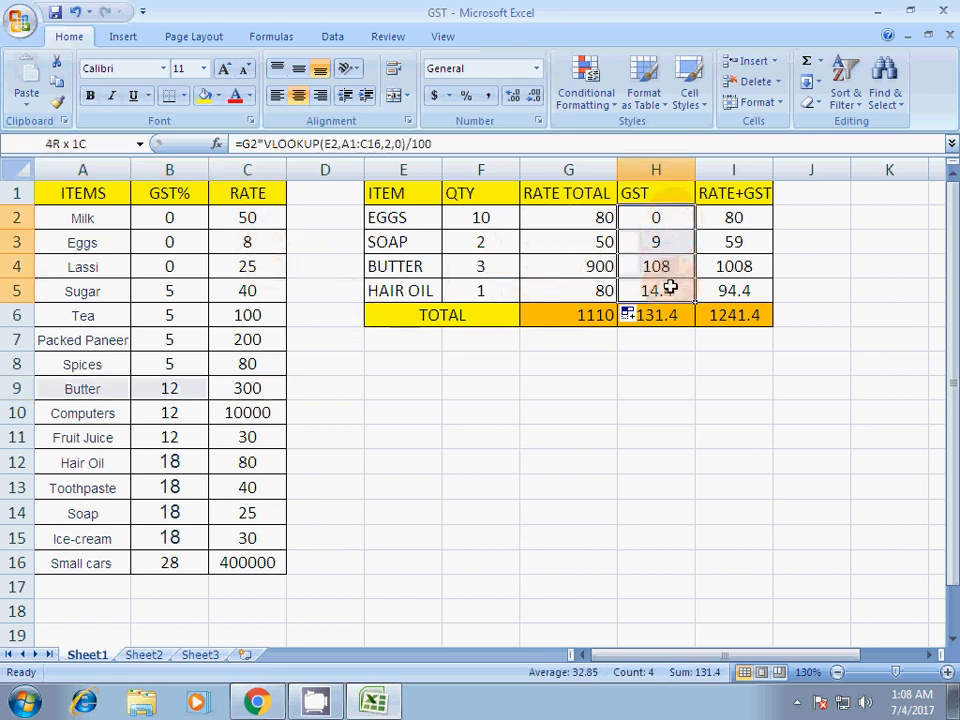
key(Delete)
- Enter the eggs' GST formula =G2*VLOOKUP(E2,A1:C16,2,0) in H2
click(643, 220)
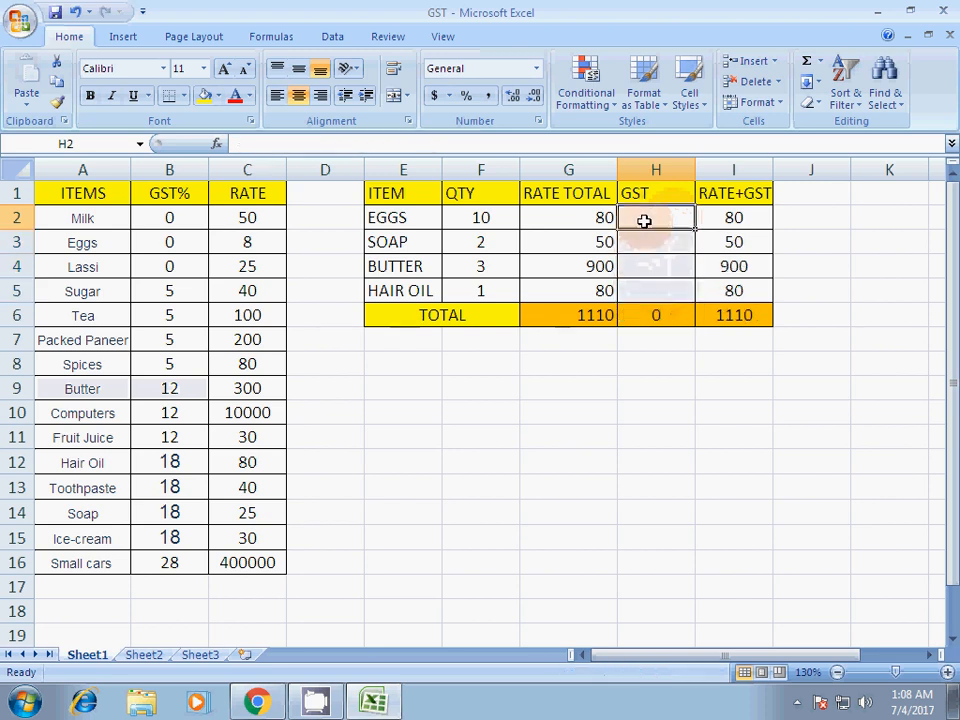
text(=)
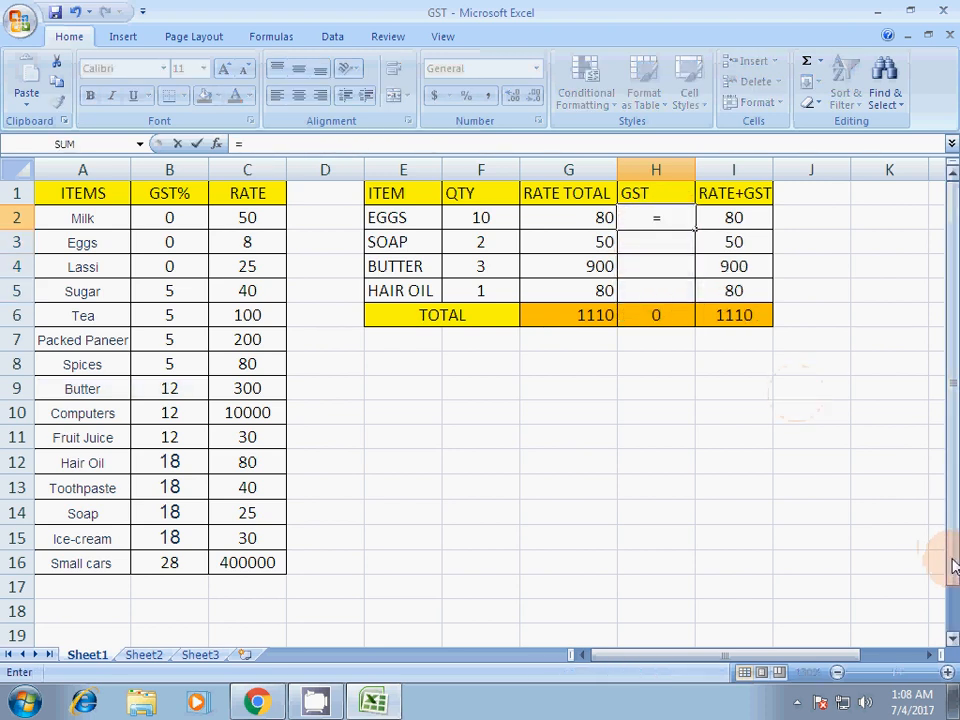
click(584, 218)
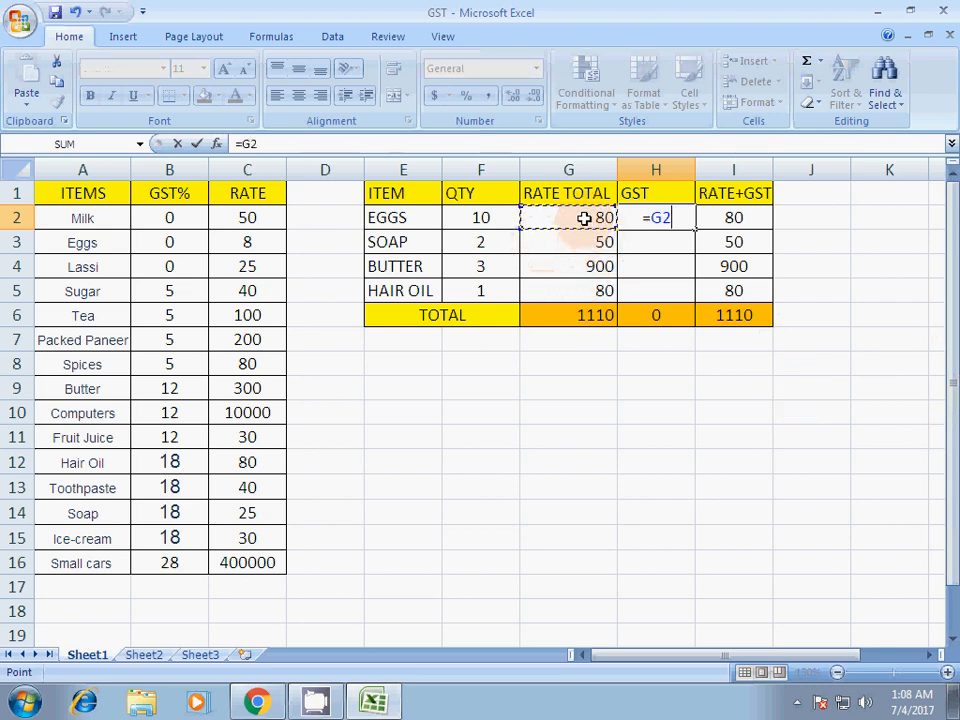
text(*)
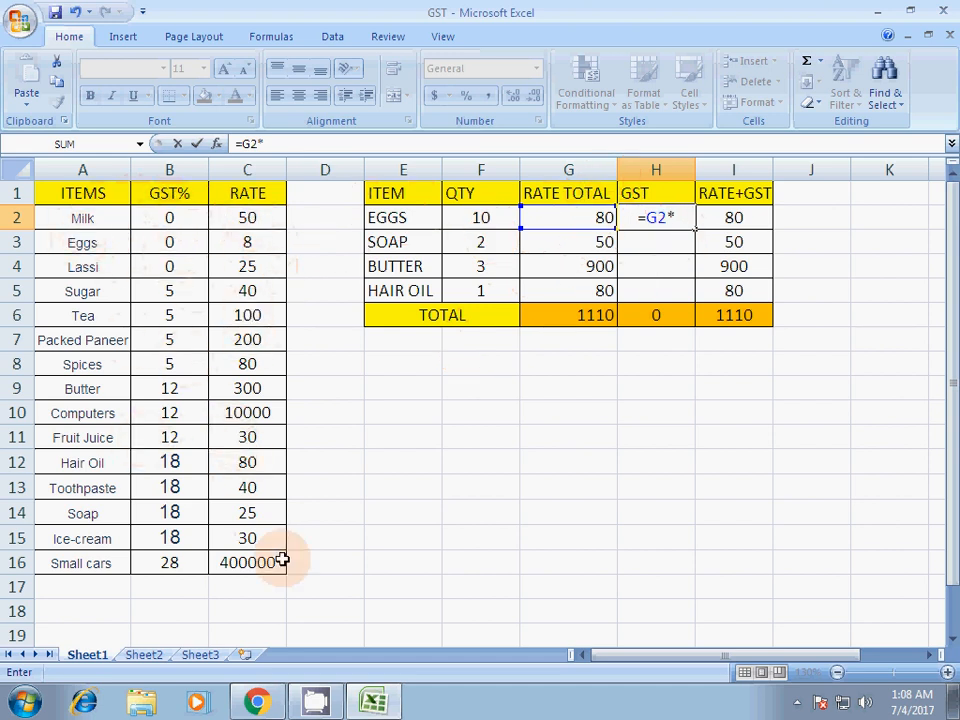
text(VL)
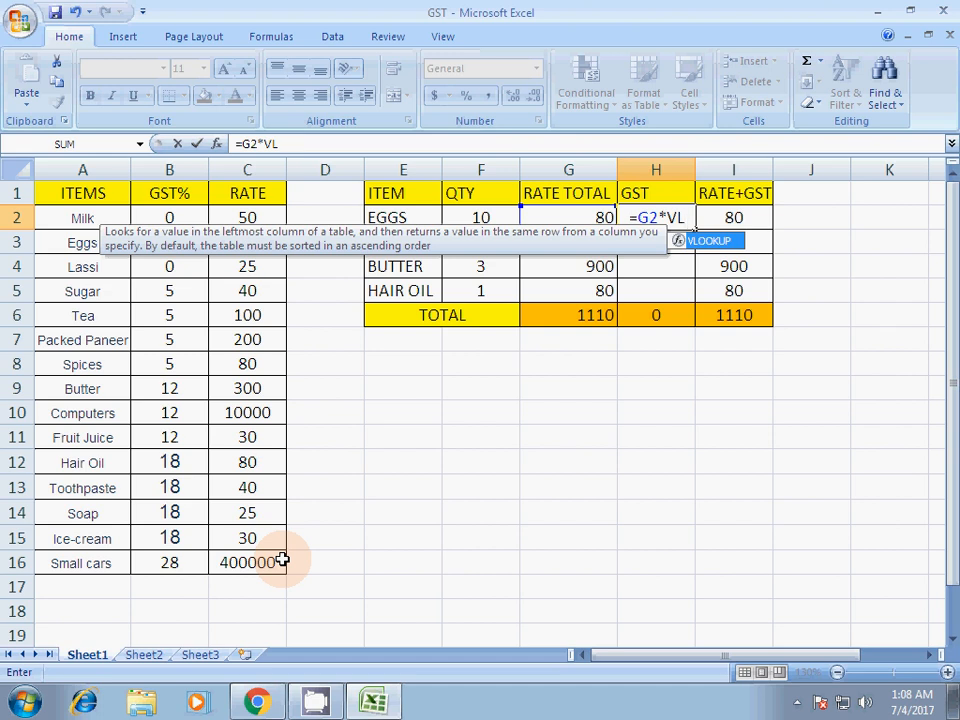
key(Tab)
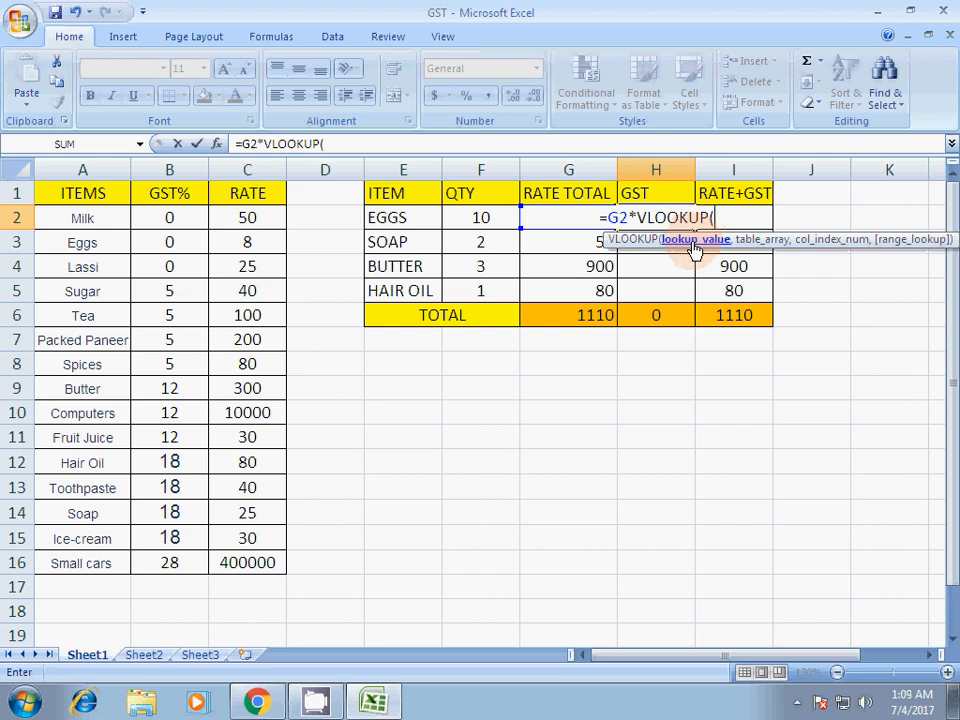
click(395, 222)
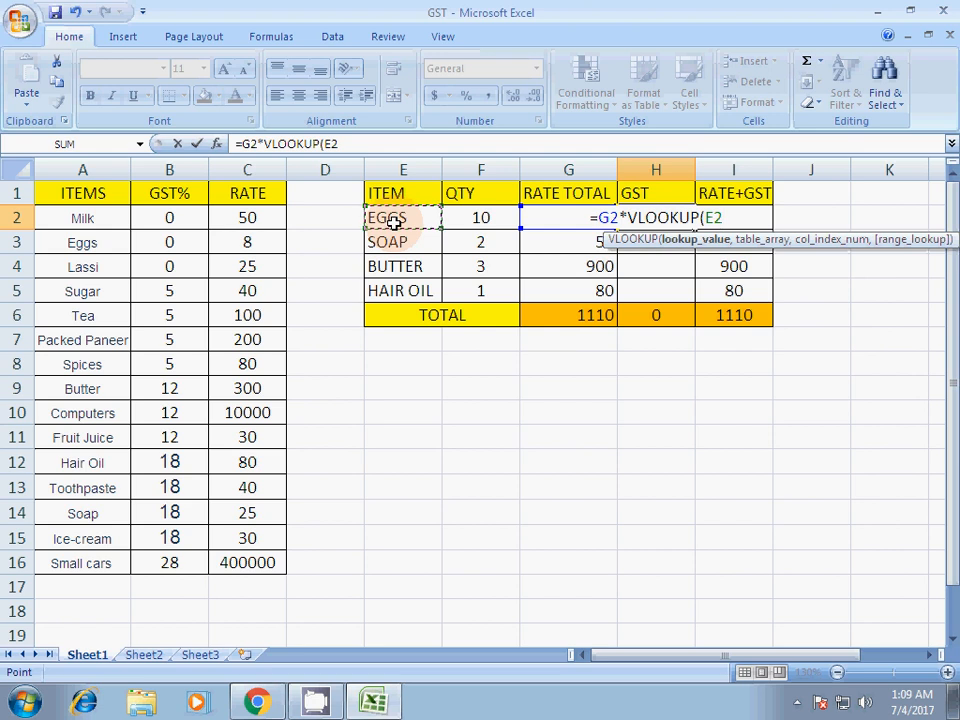
text(,)
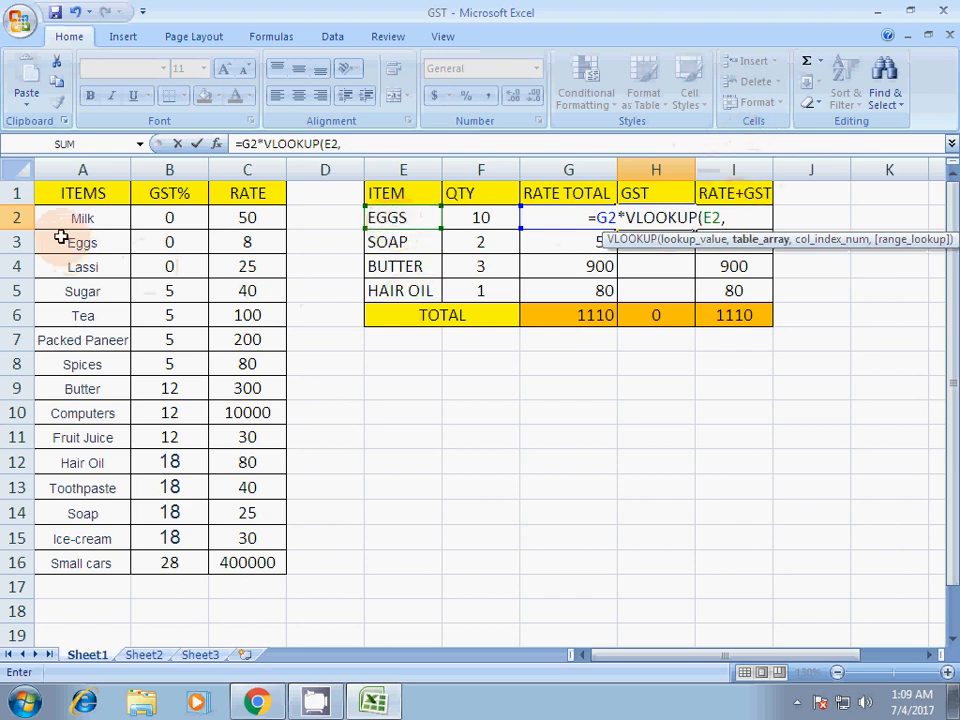
drag(64, 193, 265, 563)
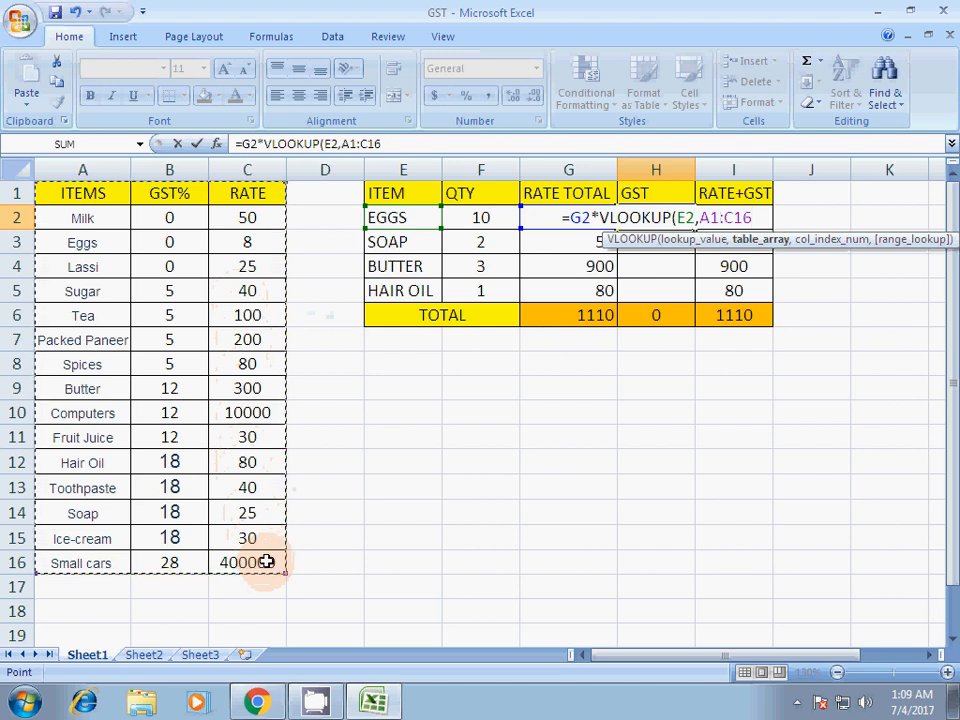
text(,)
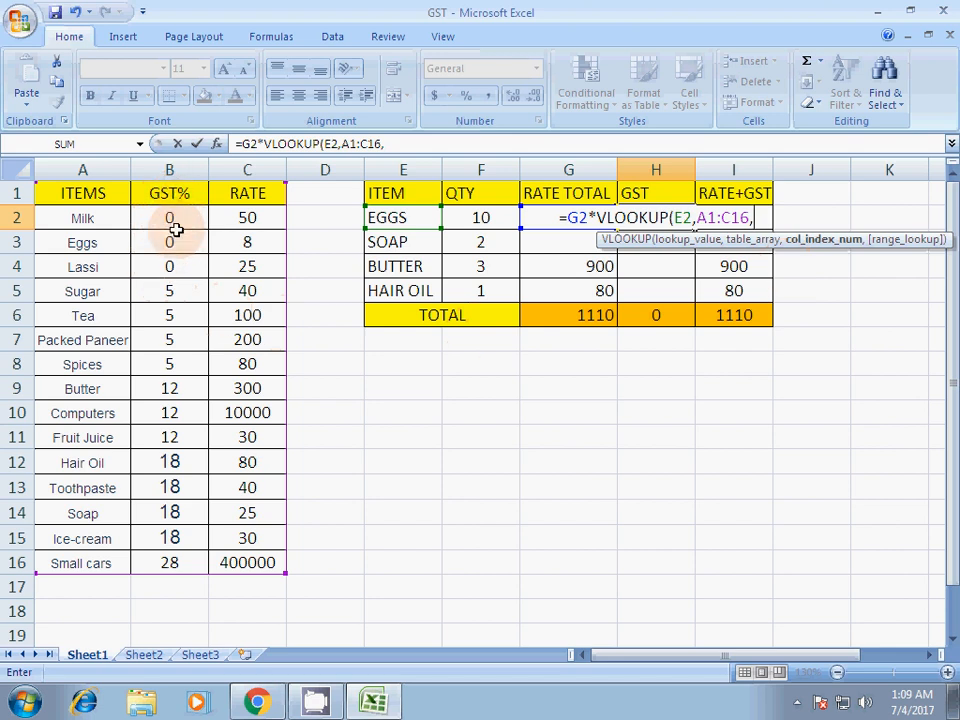
text(2,)
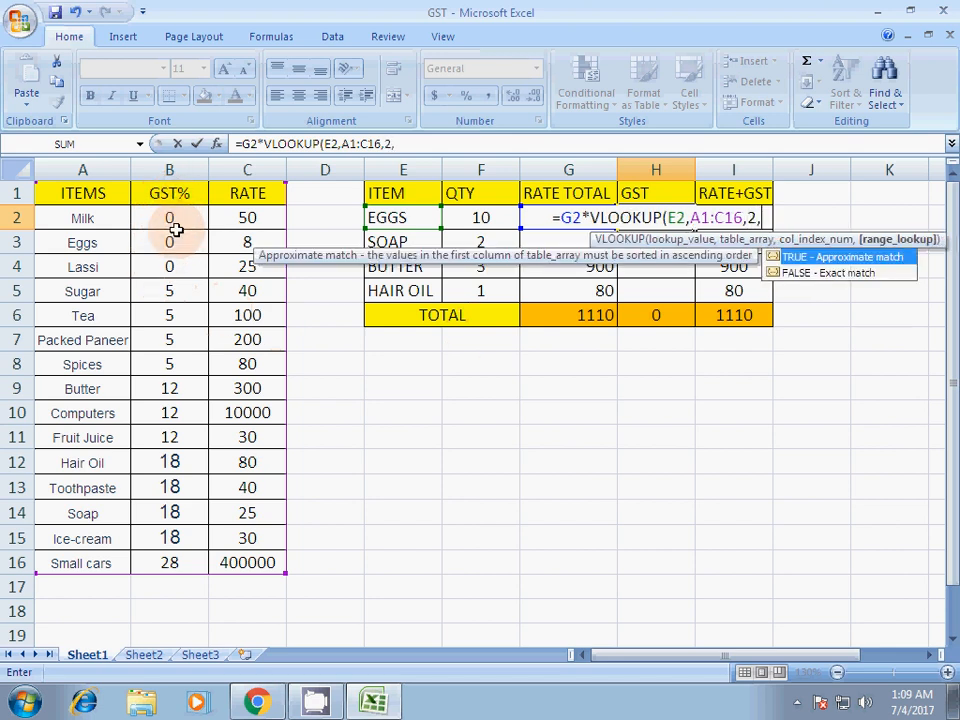
text(0))
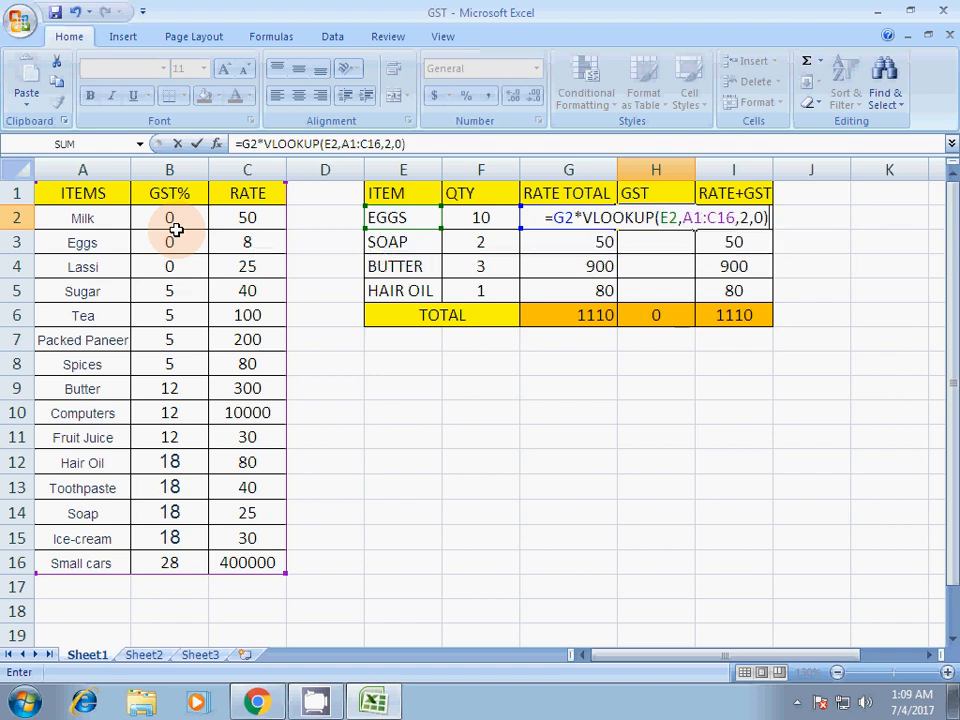
key(Return)
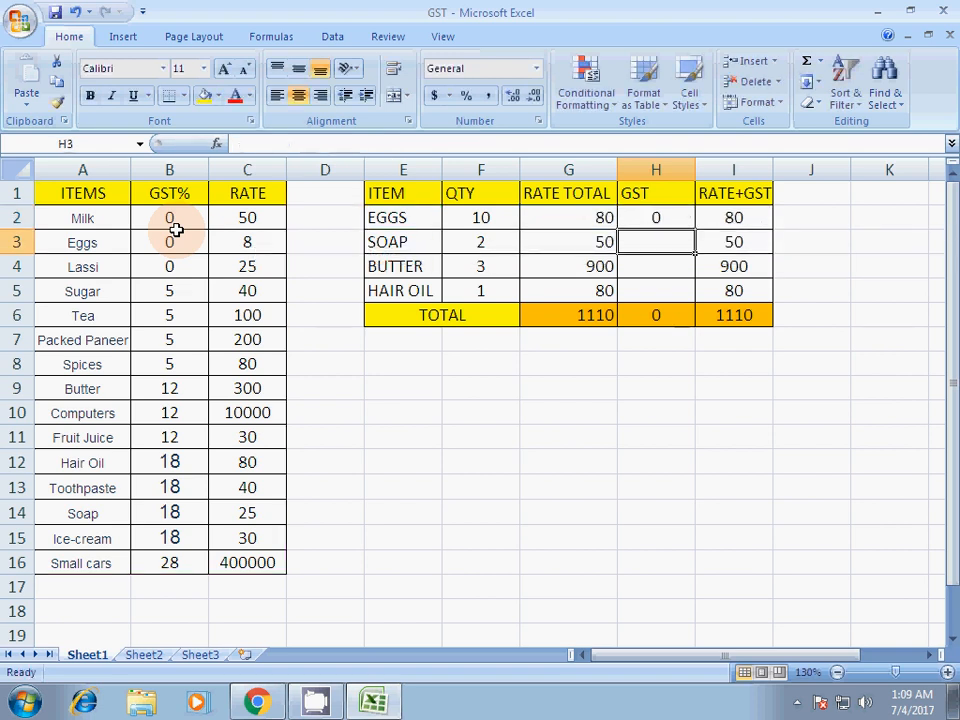
- Copy the eggs' GST formula from H2 down to H5 and inspect the soap's GST
click(663, 216)
drag(694, 229, 685, 280)
click(671, 242)
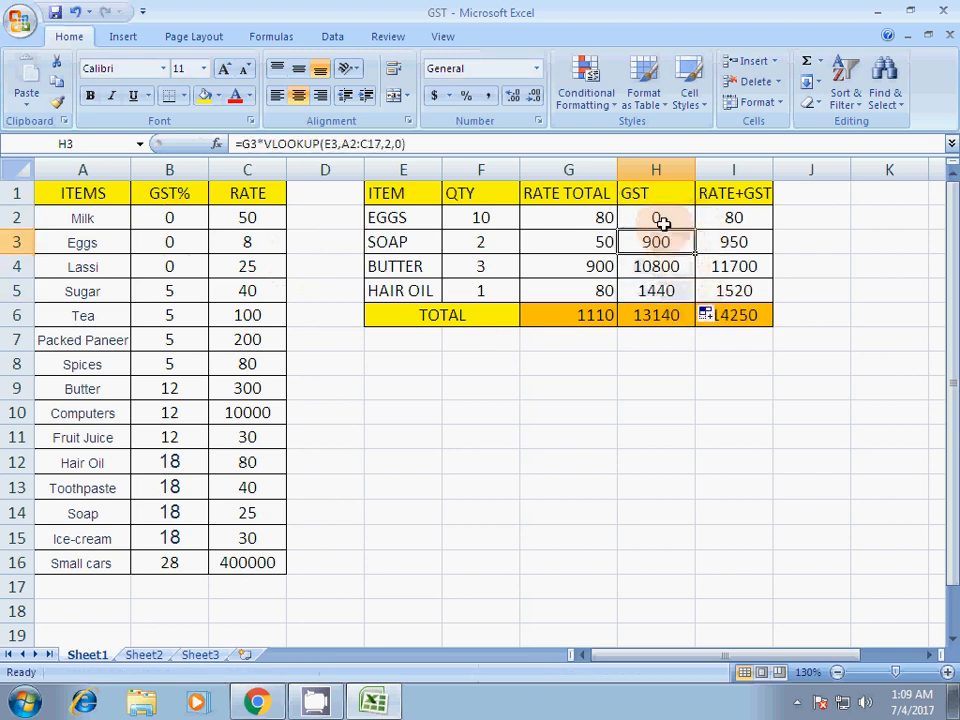
- Divide the GST formula in H2 by 100 and copy the corrected formula down to H5
click(663, 219)
double_click(670, 222)
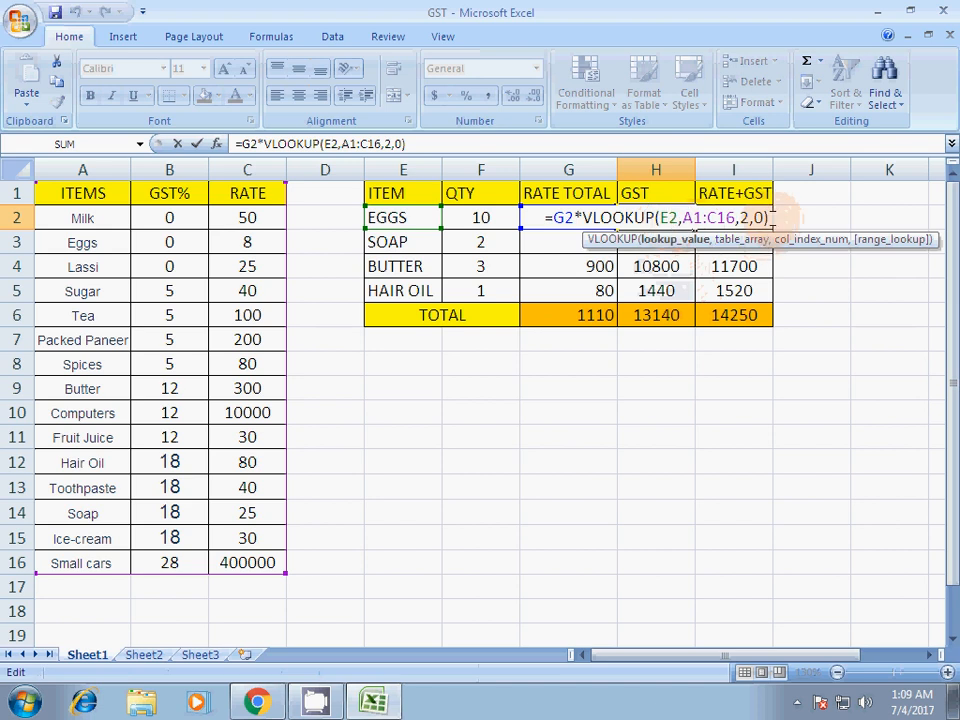
text(/)
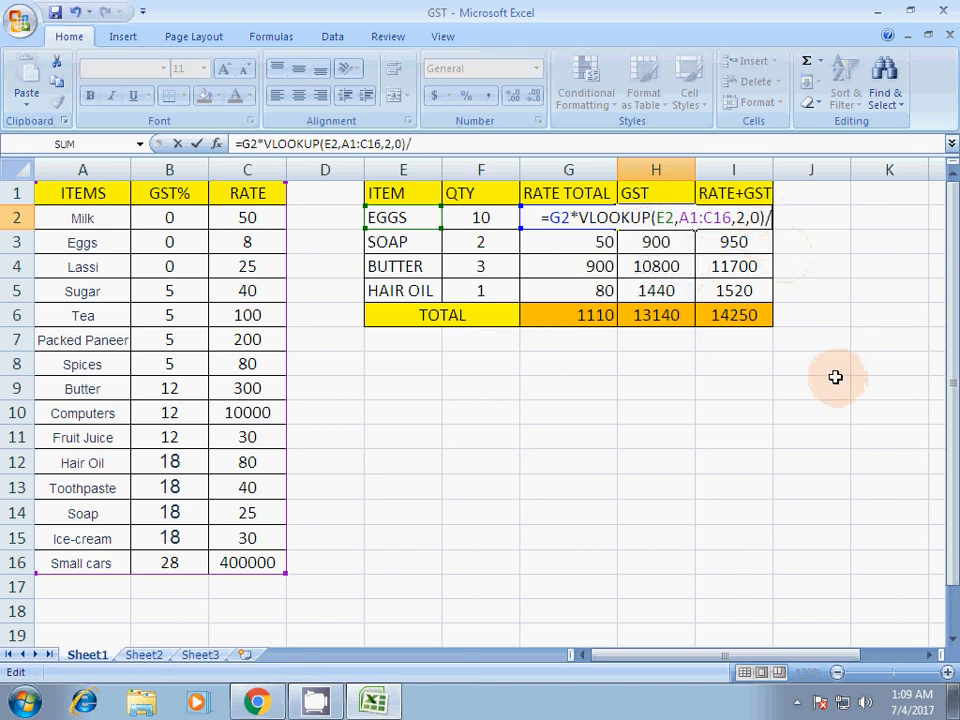
text(1000)
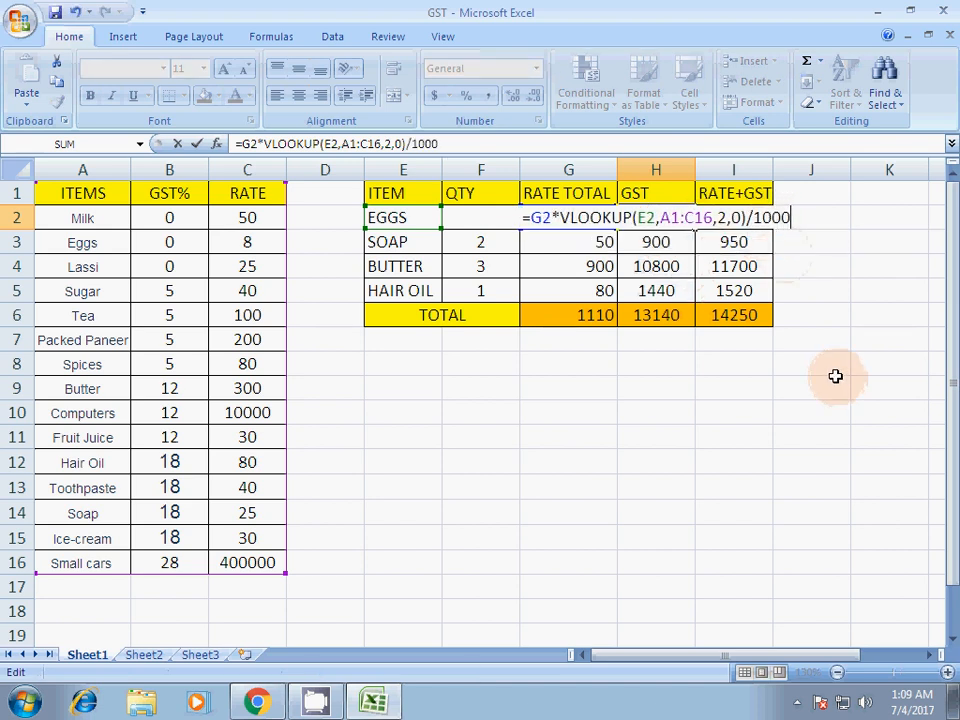
key(BackSpace)
key(Return)
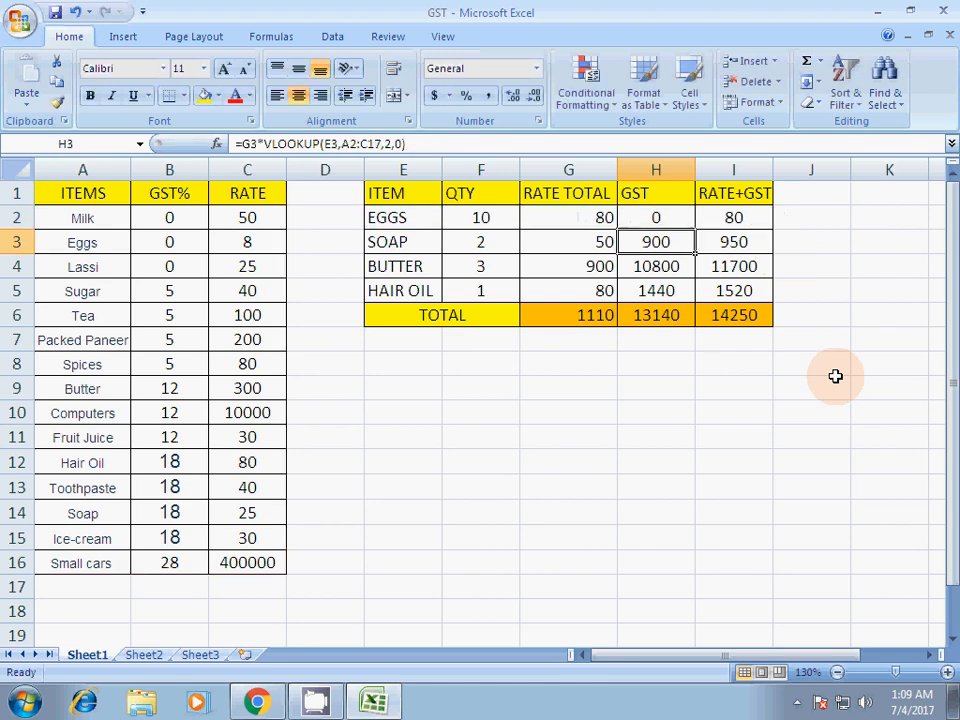
click(680, 217)
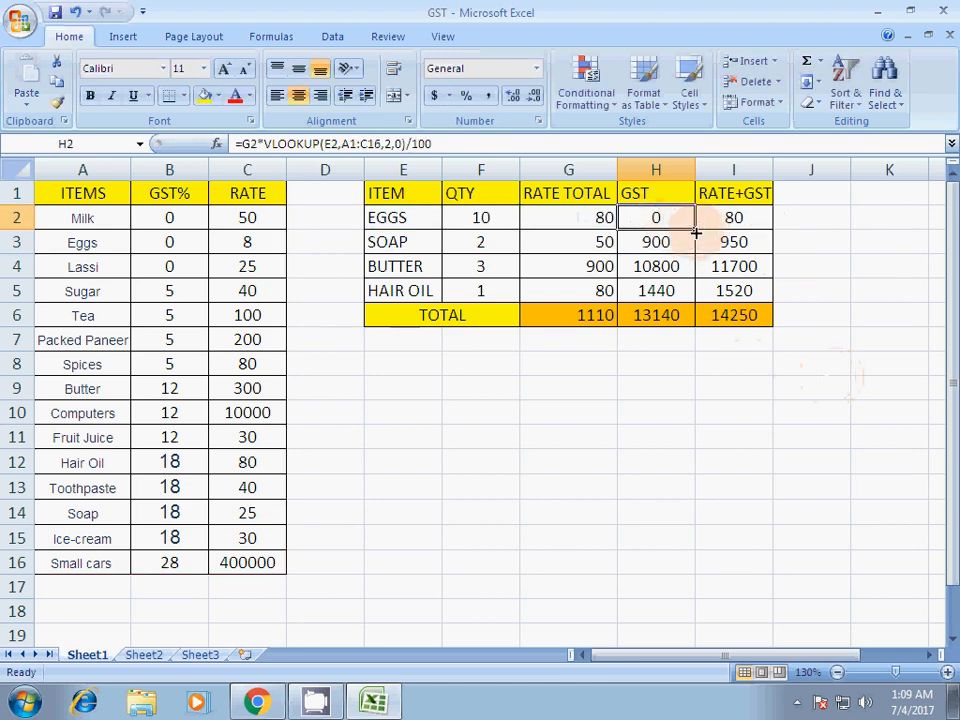
drag(695, 229, 694, 291)
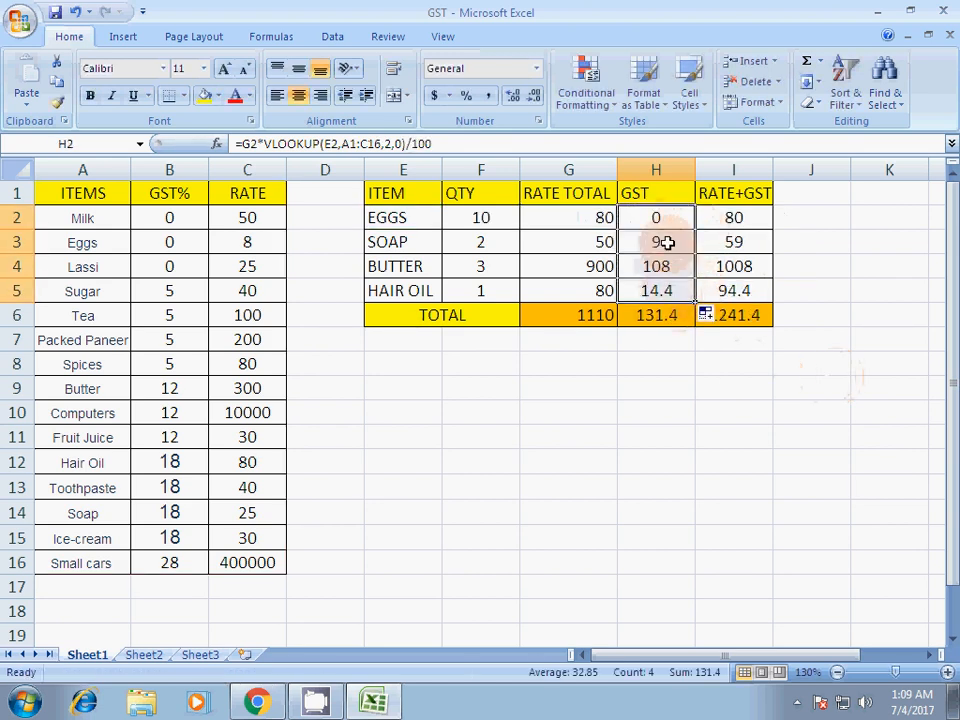
- Check the soap's GST amount against its rate total and quantity in the billing table
click(631, 241)
drag(631, 241, 582, 239)
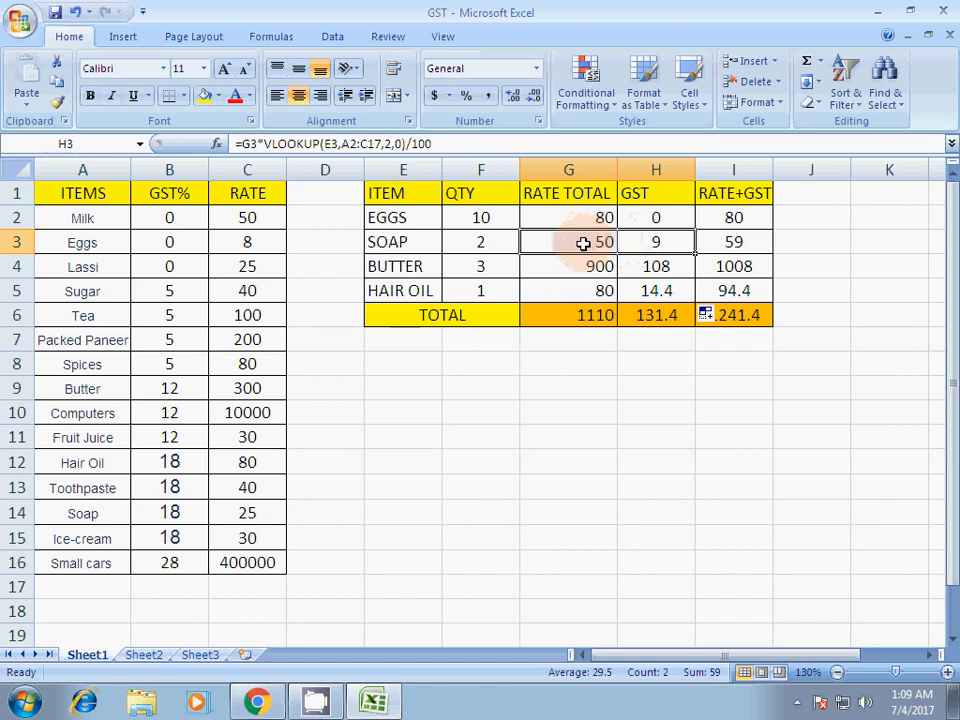
click(585, 242)
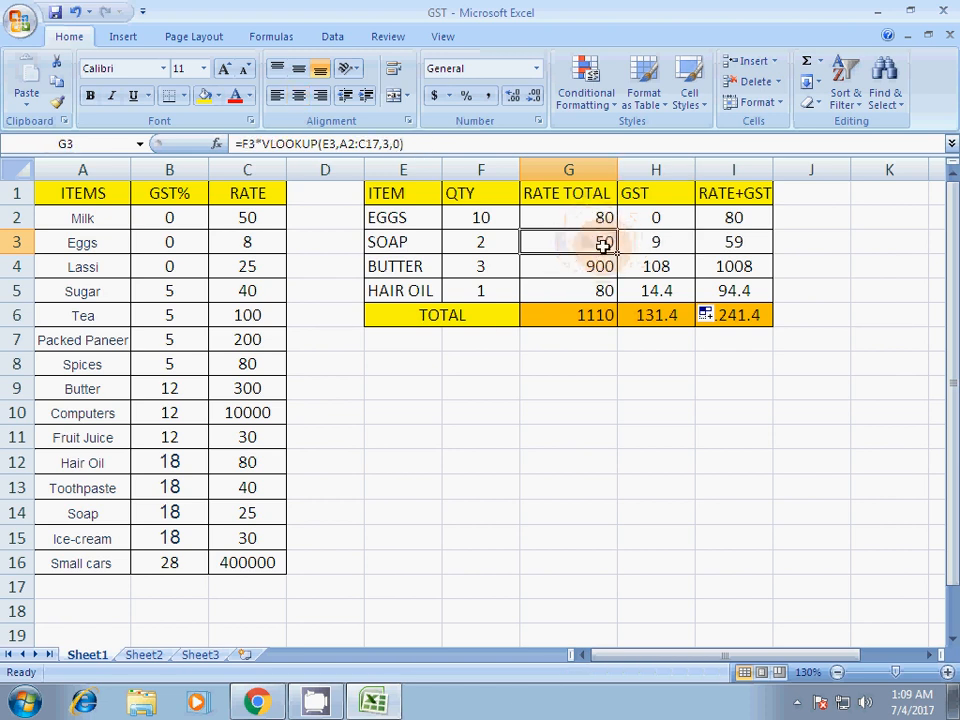
click(410, 243)
click(463, 249)
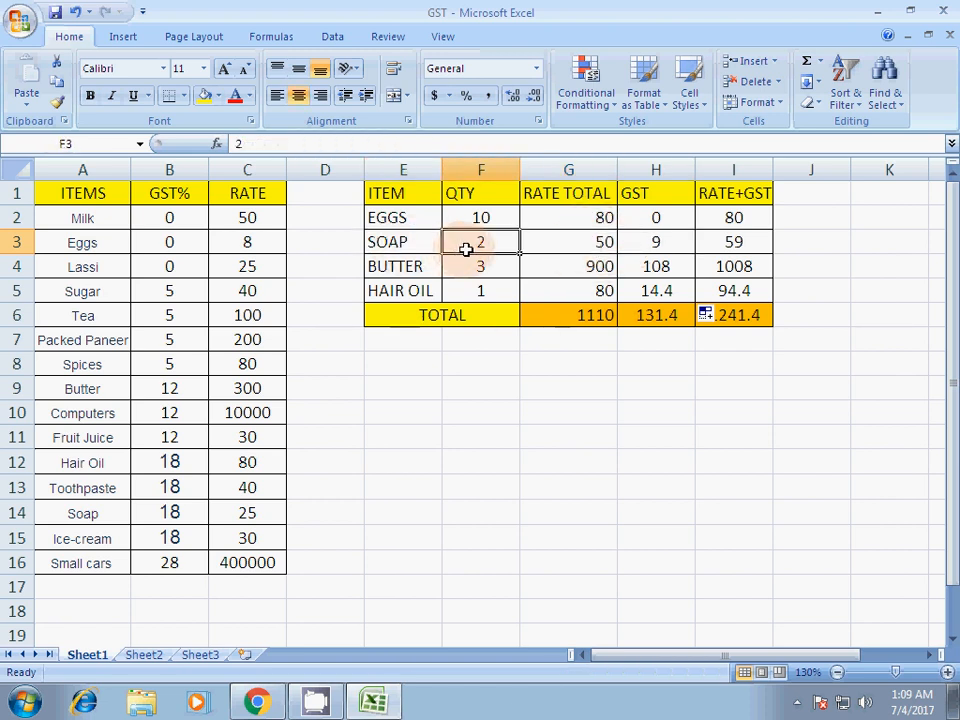
- Inspect the soap's rate total and GST rate, and enter the check calculation =50*18% in F14
click(600, 242)
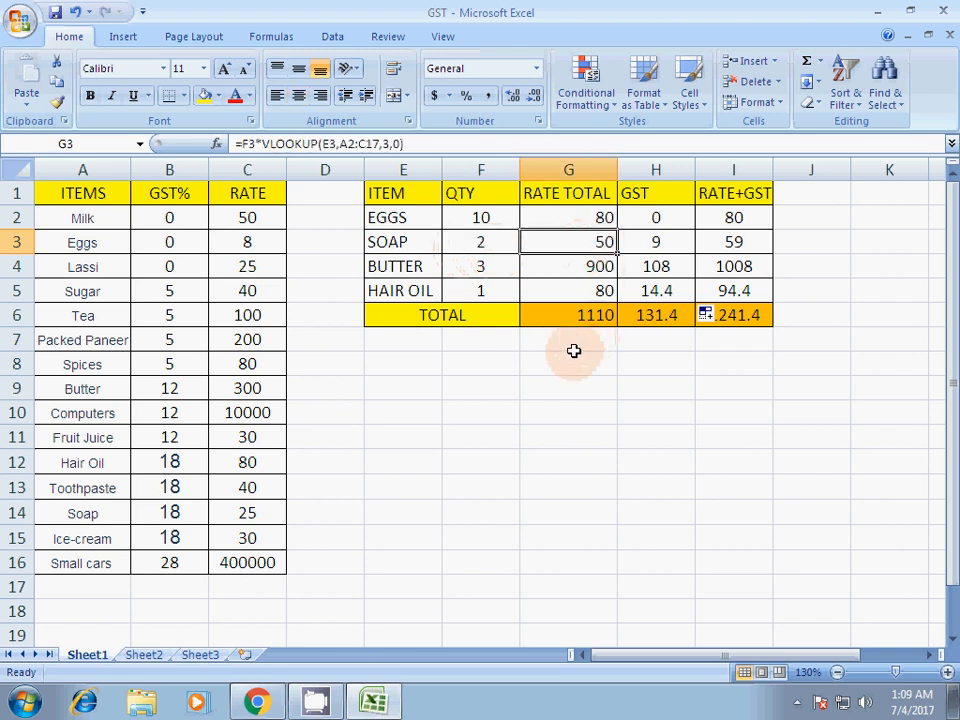
click(553, 480)
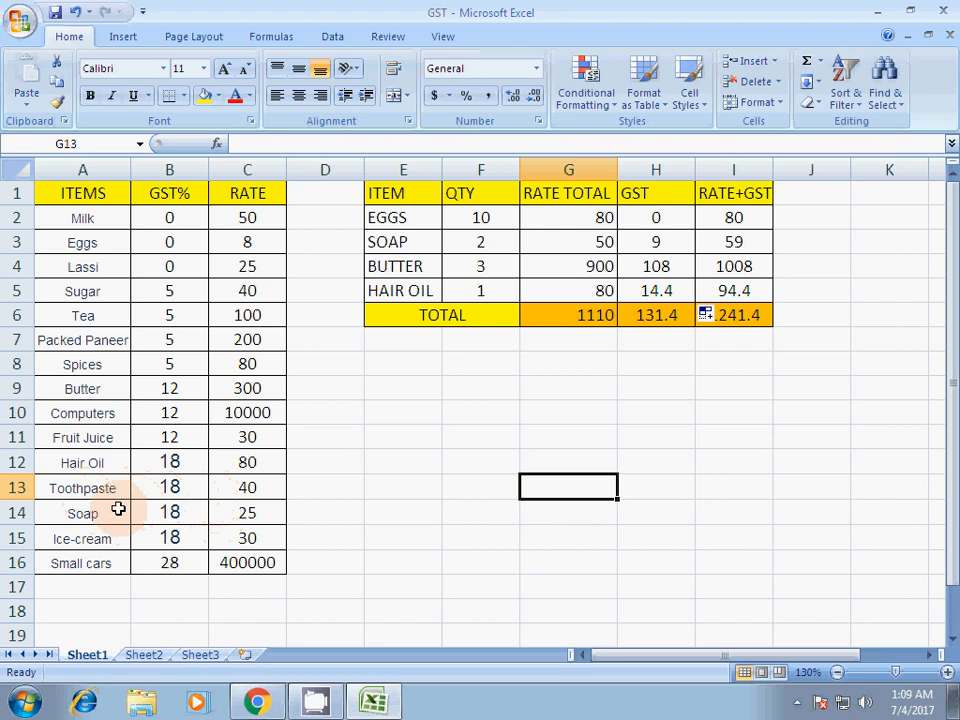
drag(120, 511, 188, 523)
click(474, 518)
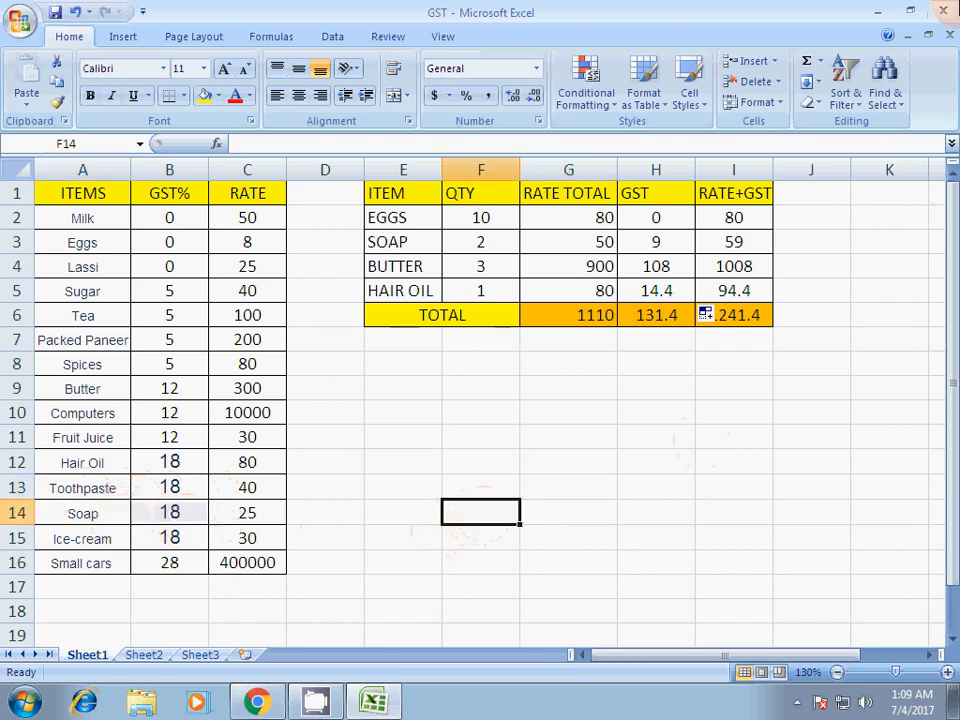
text(=50*18%)
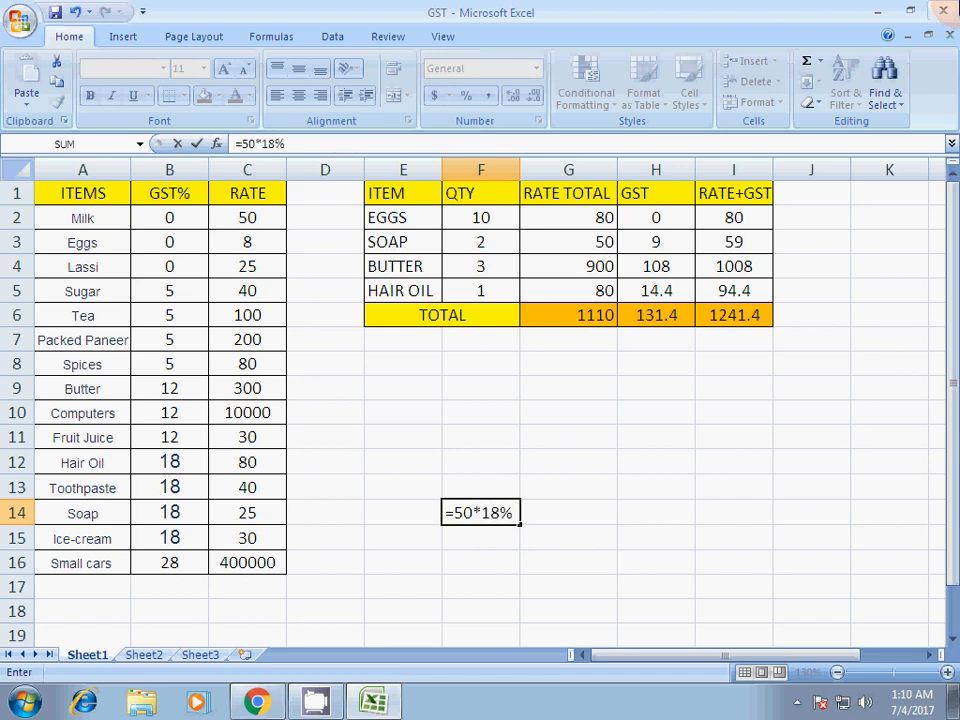
key(Return)
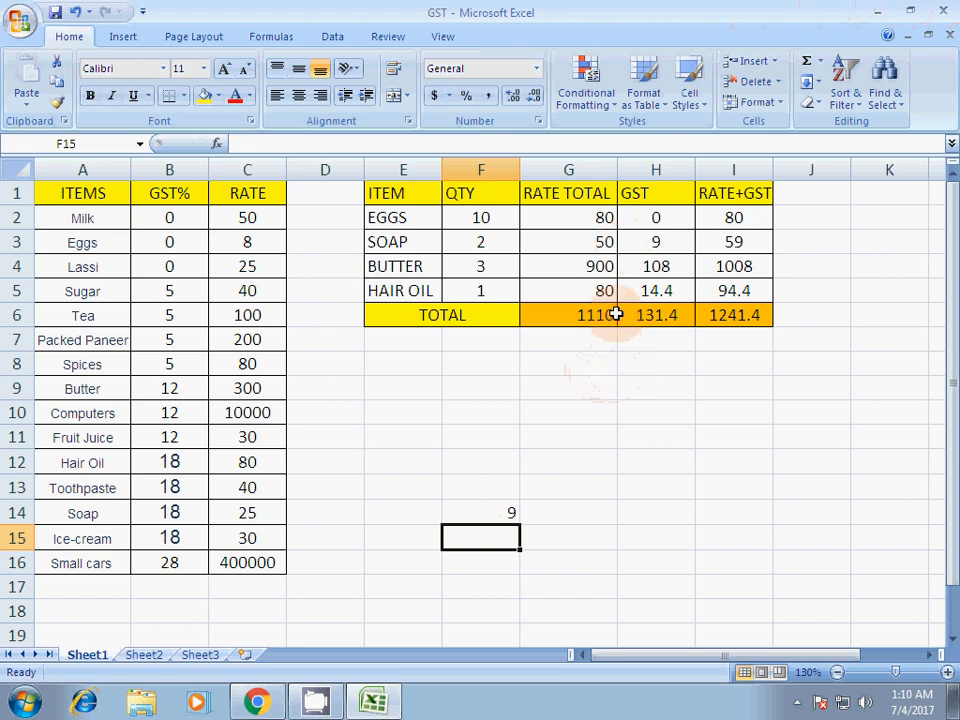
- Compare the GST amounts for soap, butter and hair oil with their rate totals, and clear the check calculation from F14
click(659, 240)
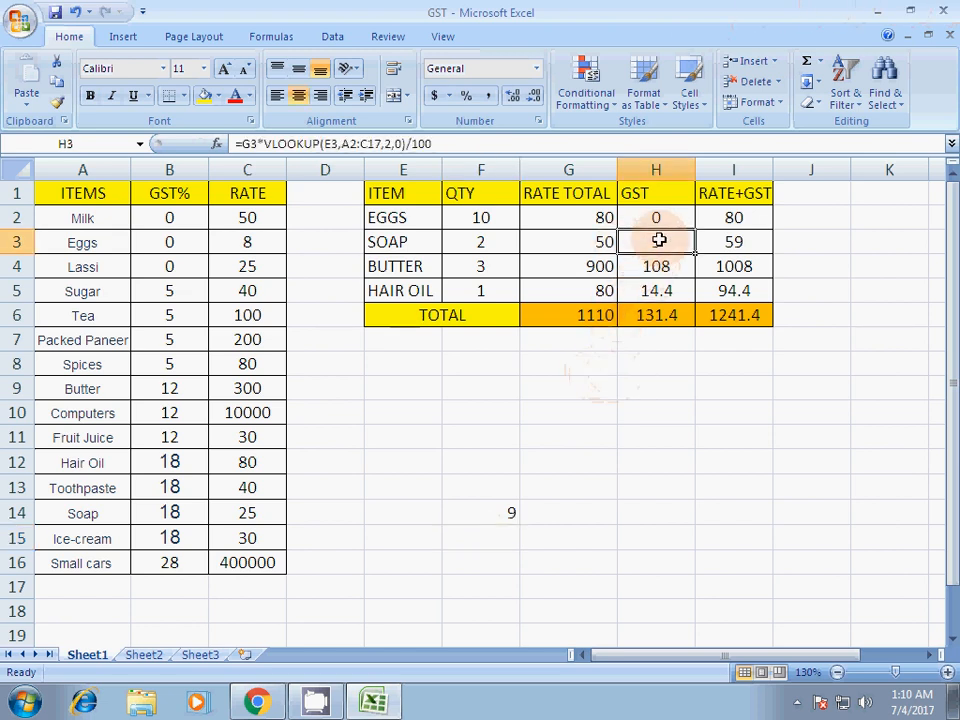
click(599, 268)
click(655, 268)
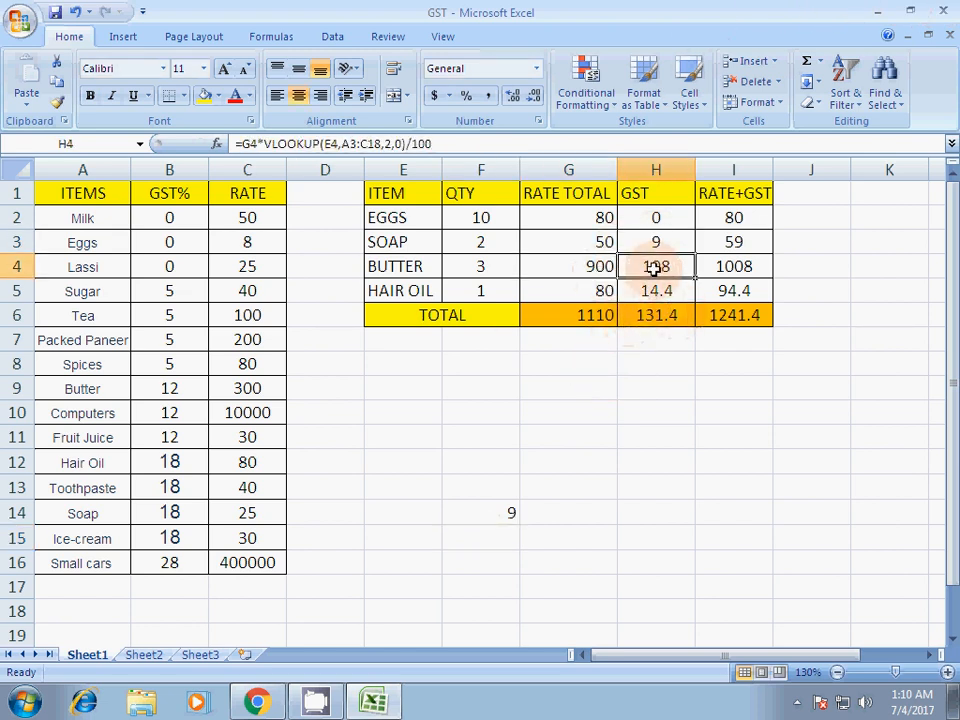
click(602, 291)
click(664, 292)
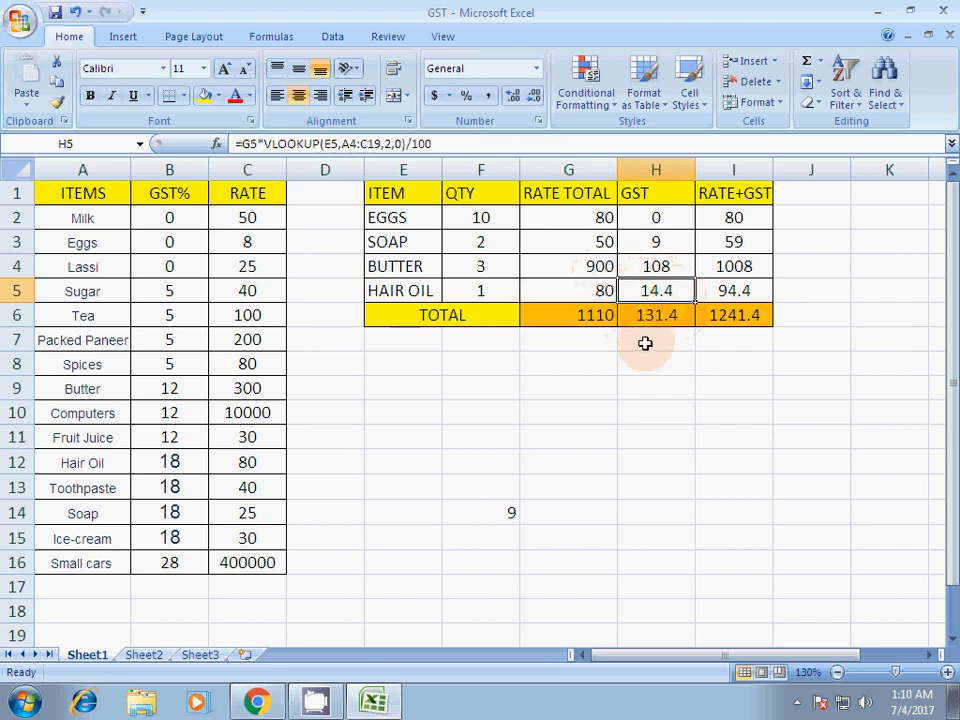
click(480, 517)
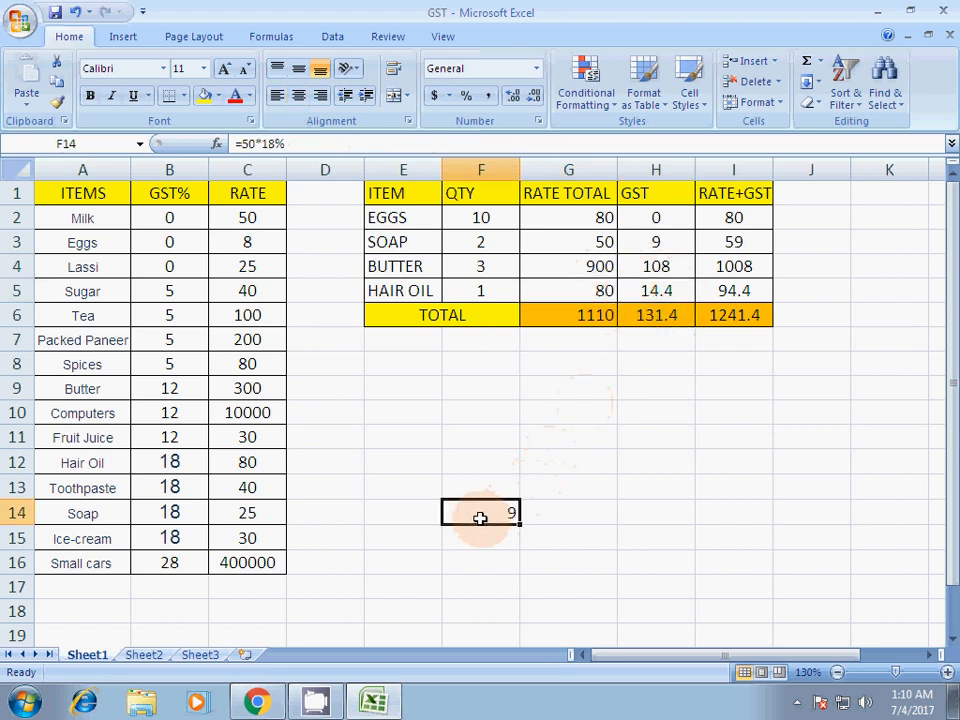
key(Delete)
- Replace the item BUTTER in E4 of the billing table with TEA
click(403, 266)
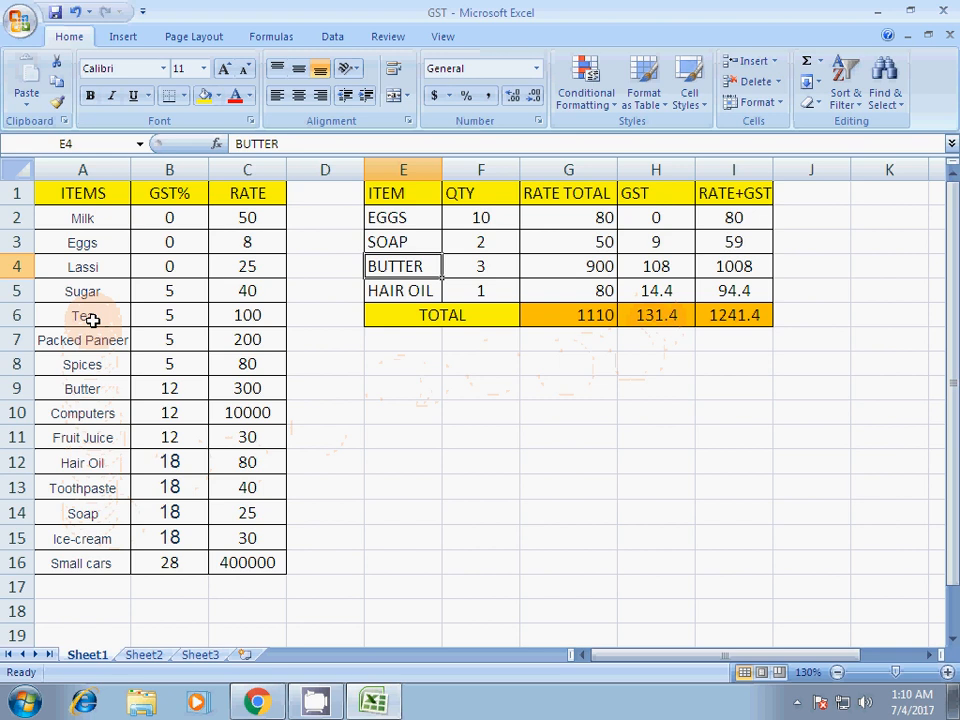
text(TEA)
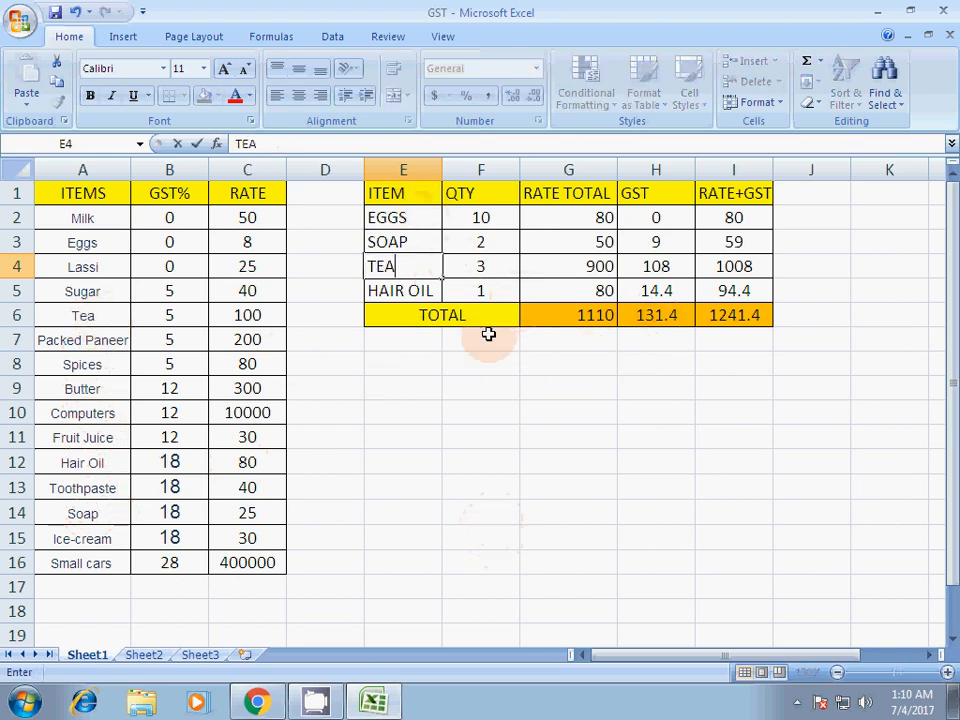
click(480, 437)
- Check the tea's quantity, rate total, GST and RATE+GST cells in row 4
click(497, 271)
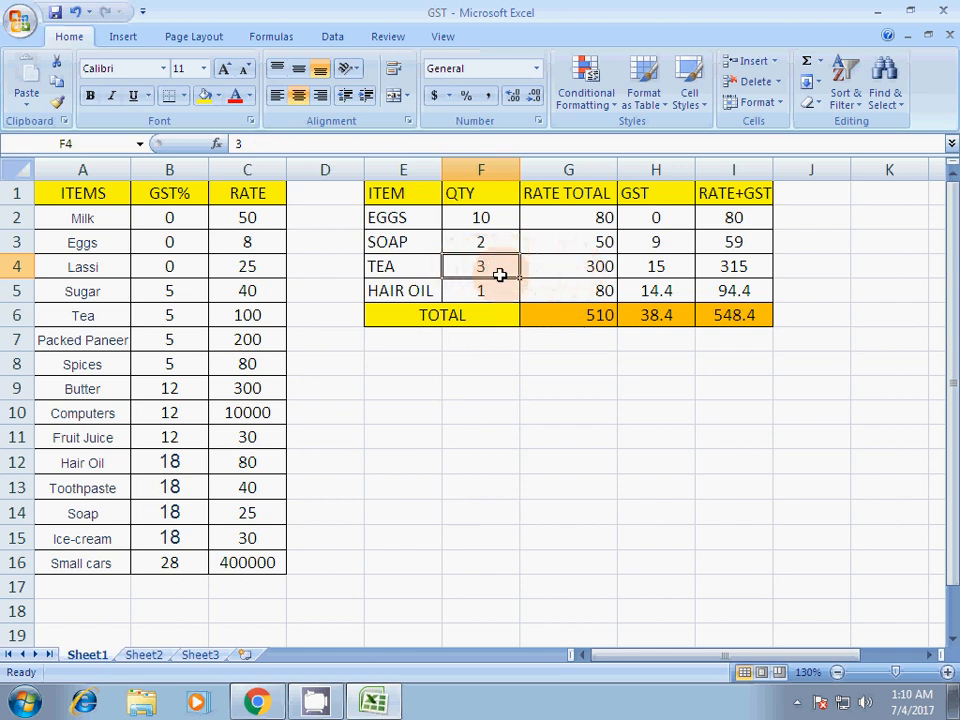
click(597, 266)
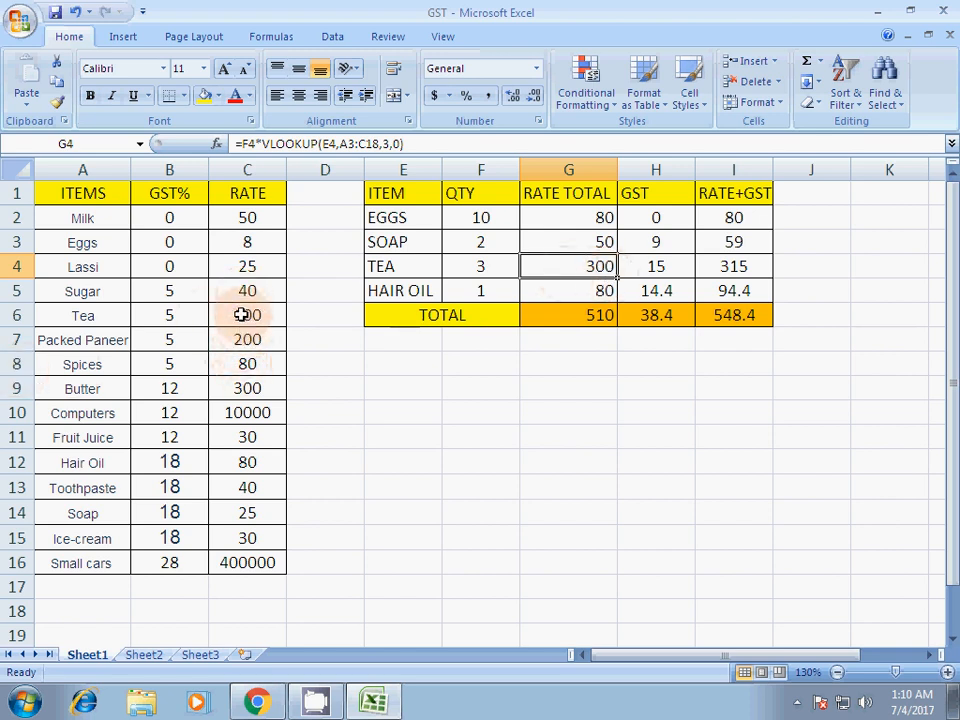
click(651, 268)
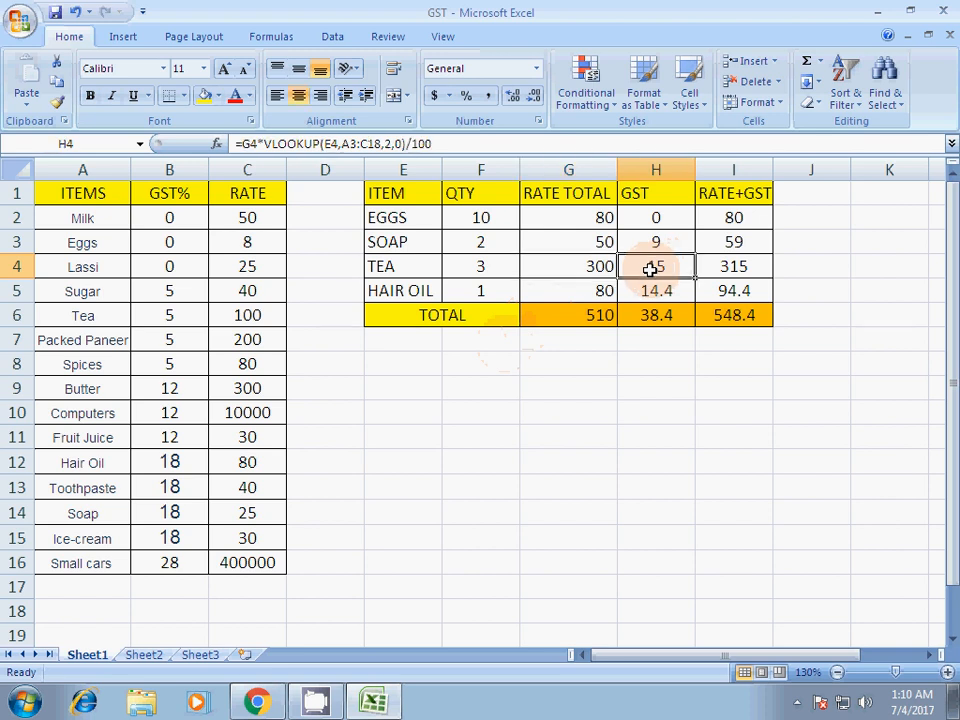
click(754, 268)
- Examine the eggs' RATE+GST formula in I2 and the TOTAL row formulas in G6, H6 and I6
click(737, 217)
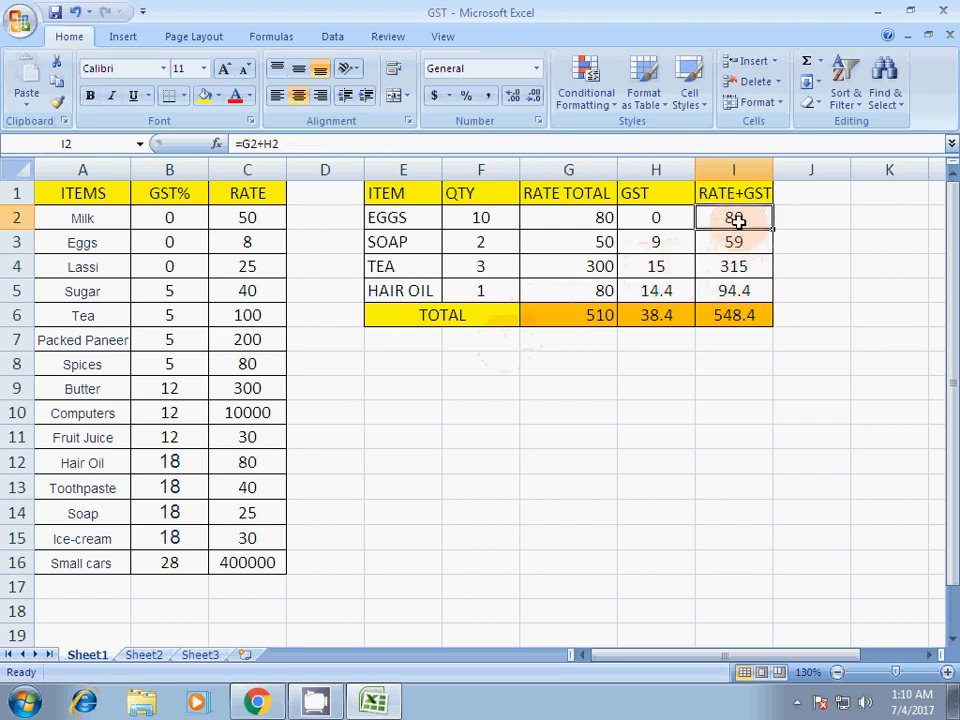
double_click(733, 219)
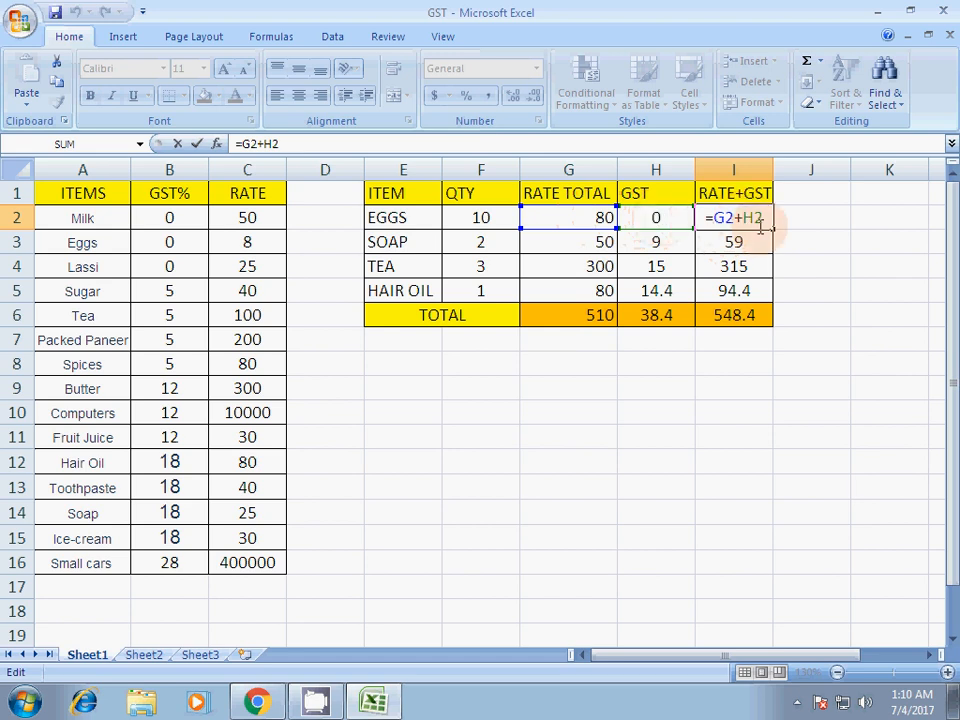
key(Return)
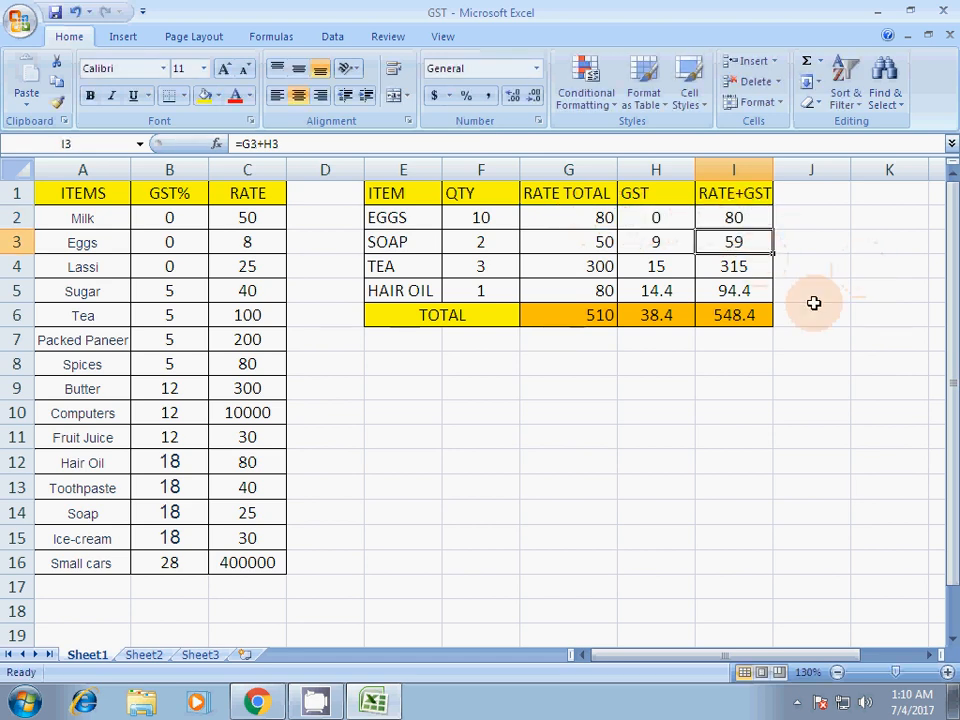
click(576, 318)
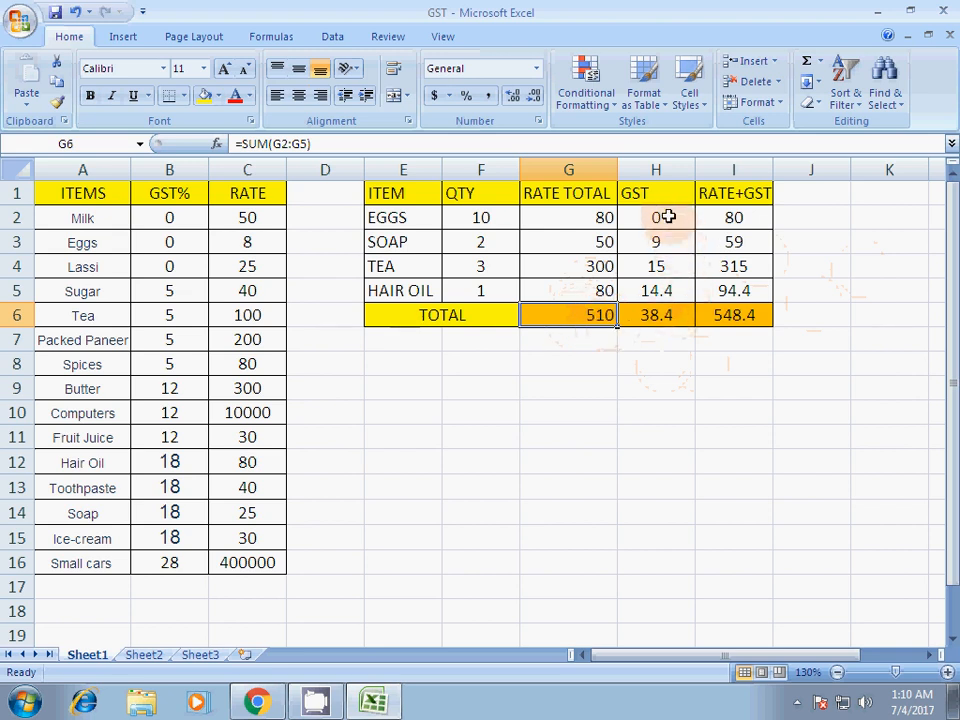
click(649, 313)
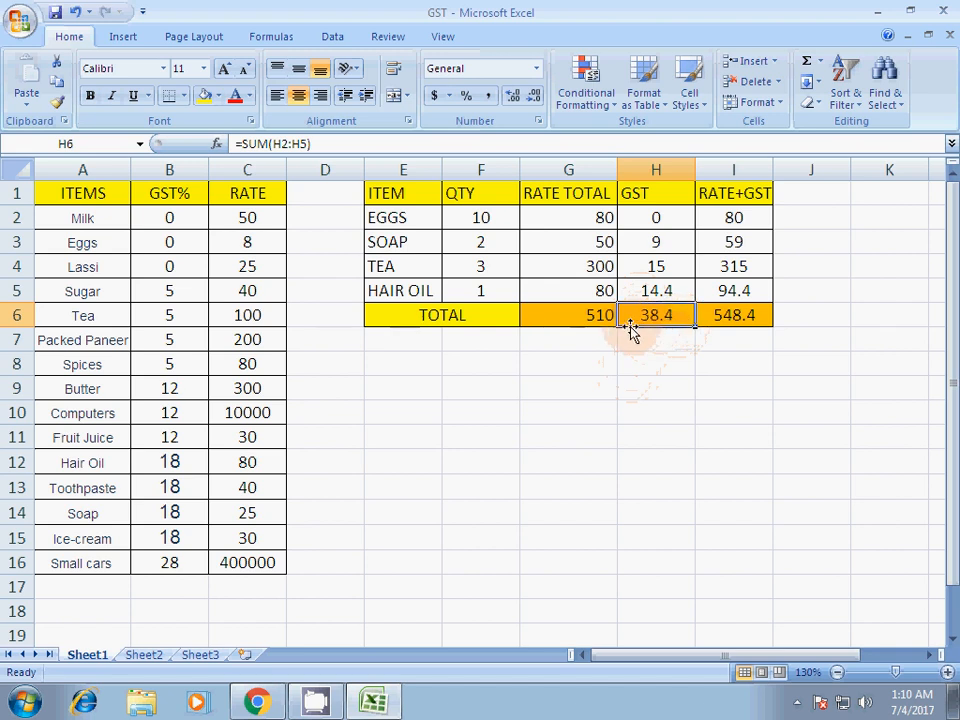
click(742, 320)
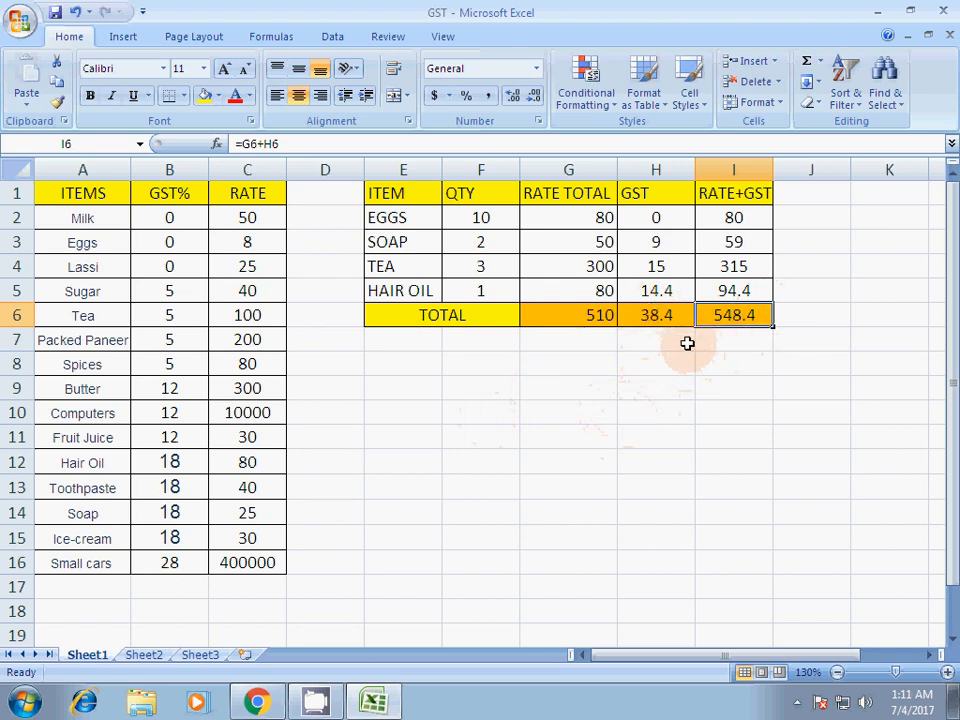
click(322, 706)
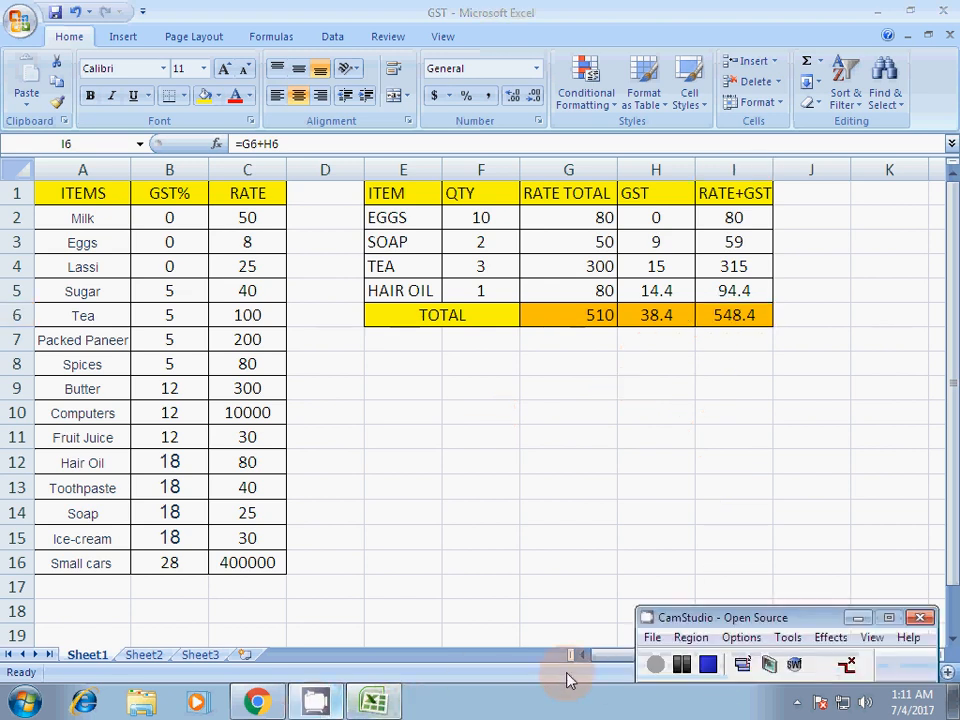